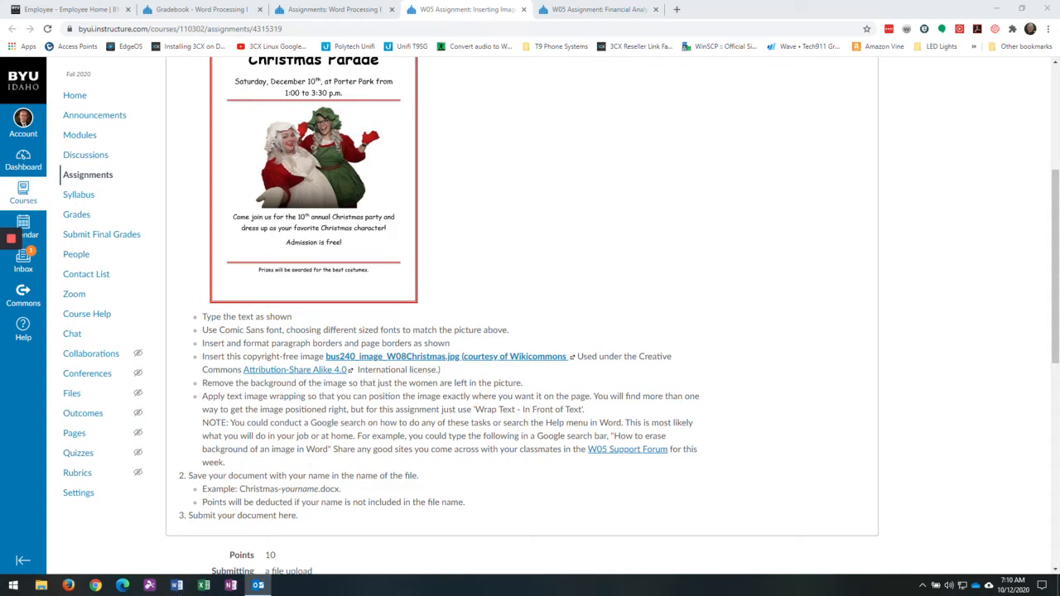
# Step: Switch to Word and look over the finished Christmas Parade flyer from heading to closing line
pyautogui.click(177, 586)
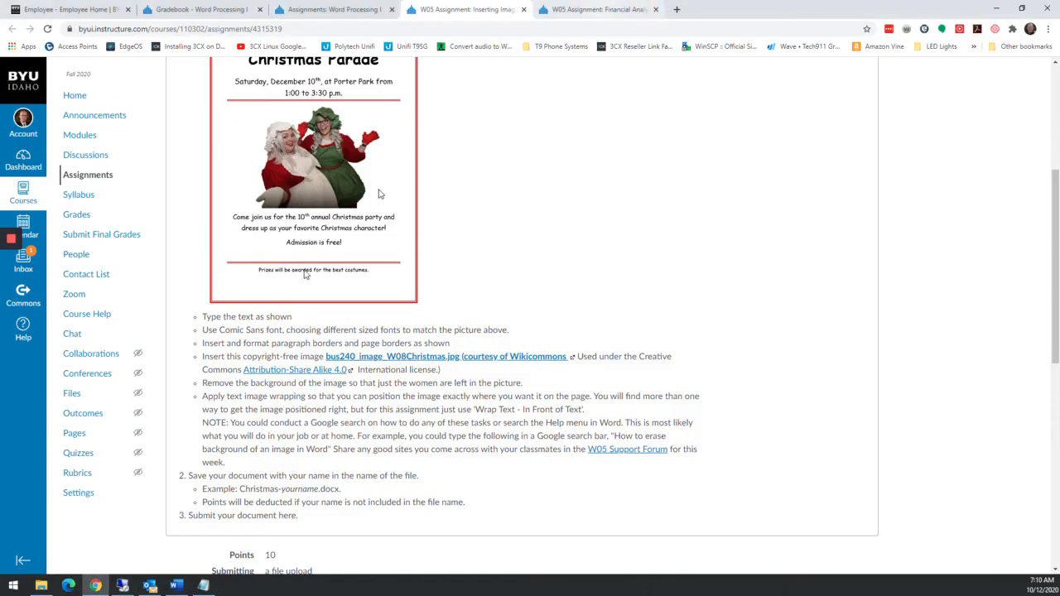
pyautogui.click(178, 585)
pyautogui.scroll(-4, 430, 233)
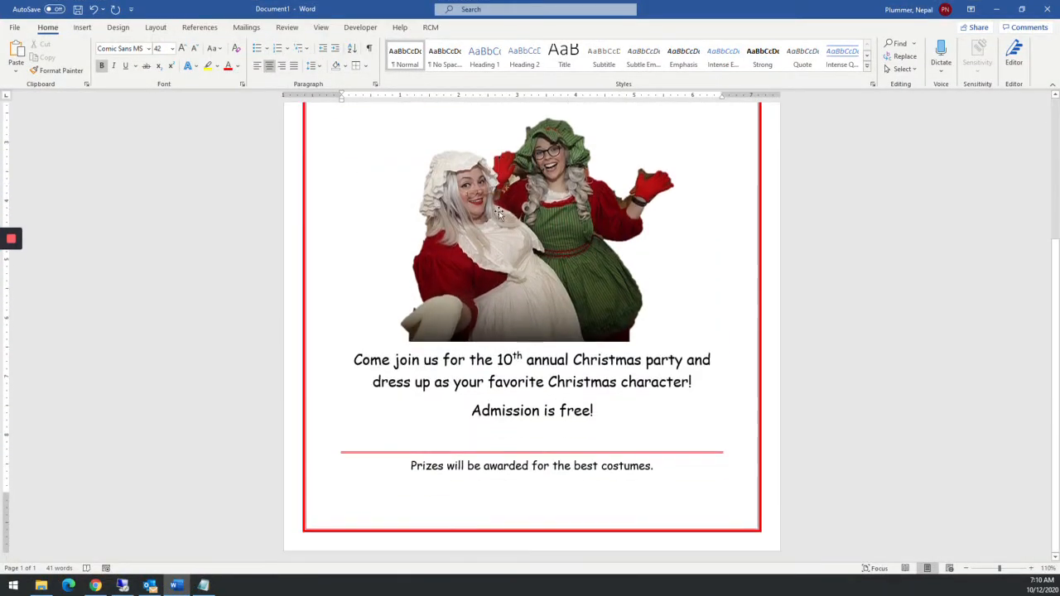
pyautogui.scroll(4, 499, 210)
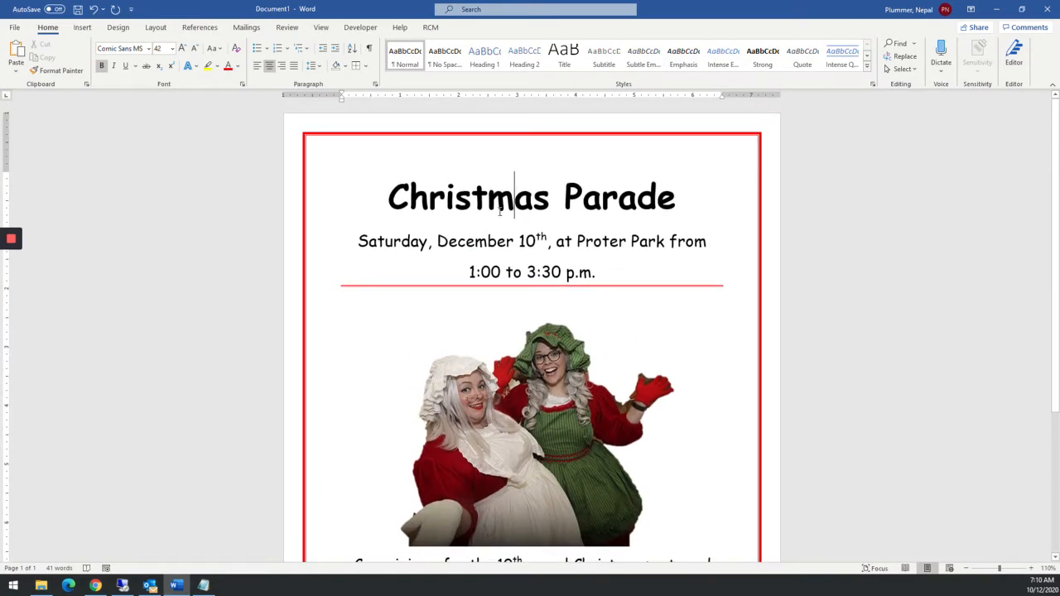
# Step: Create a new blank document alongside the finished flyer and place the cursor in its empty page
pyautogui.hotkey('ctrl', 'n')
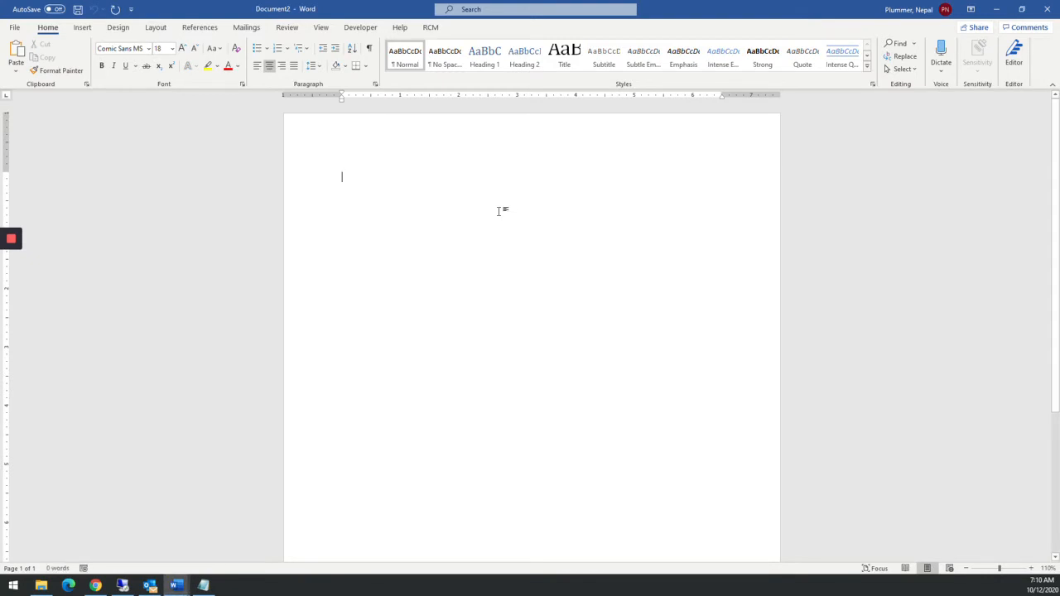
pyautogui.moveTo(176, 586)
pyautogui.click(142, 540)
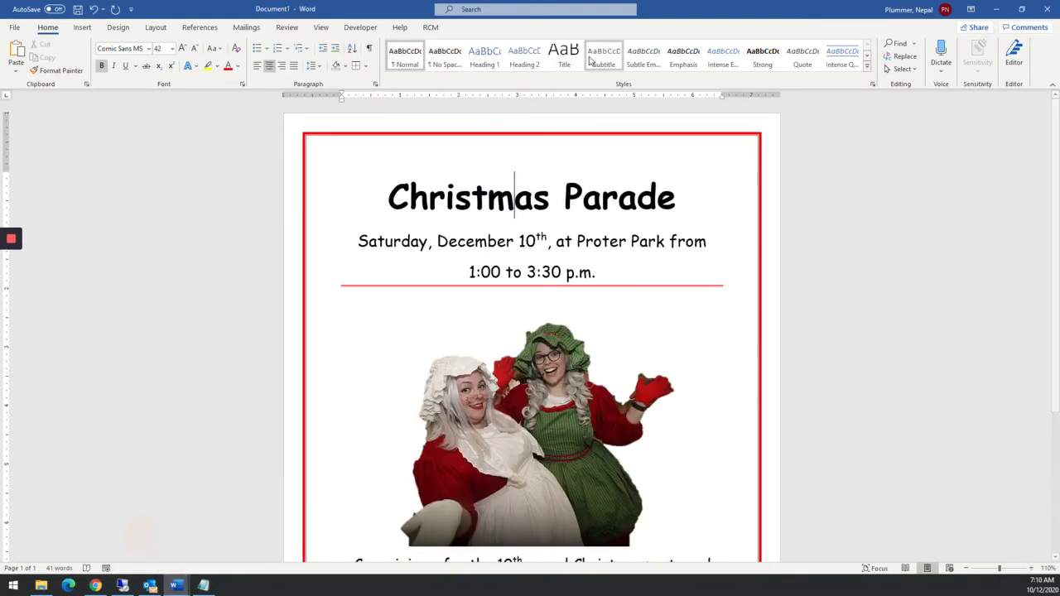
pyautogui.moveTo(705, 11); pyautogui.dragTo(1059, 2)
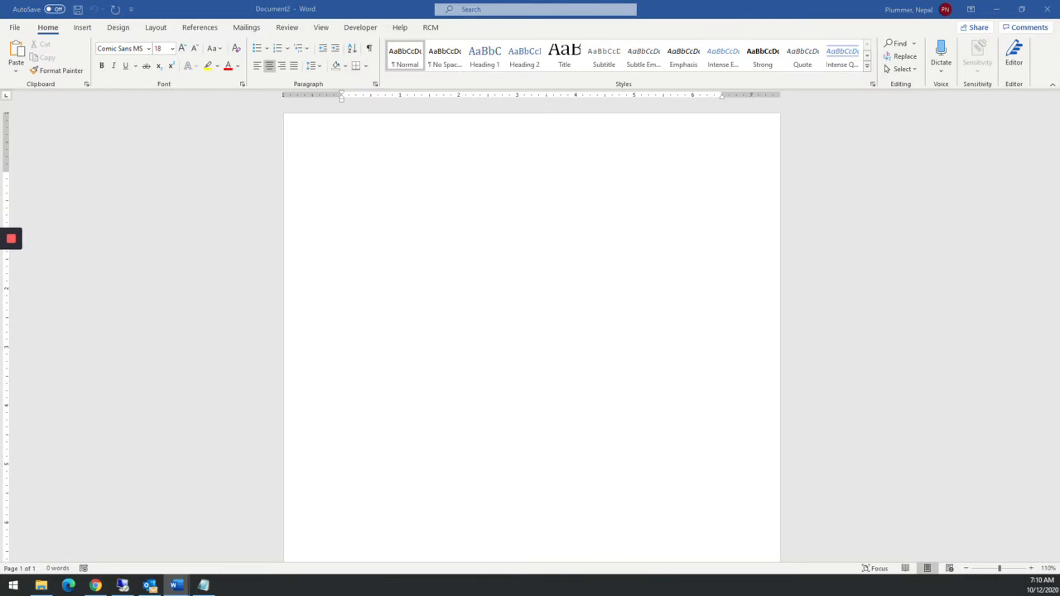
pyautogui.click(507, 219)
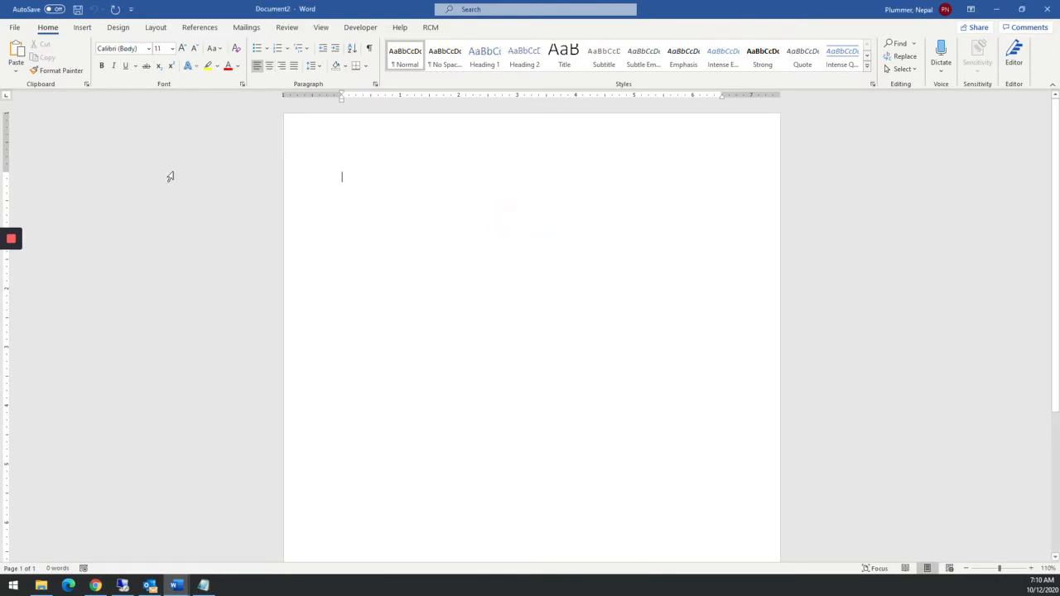
# Step: Insert the picture bus240_image_W08Christmas.jpg from the device's Downloads folder into the blank document
pyautogui.click(82, 28)
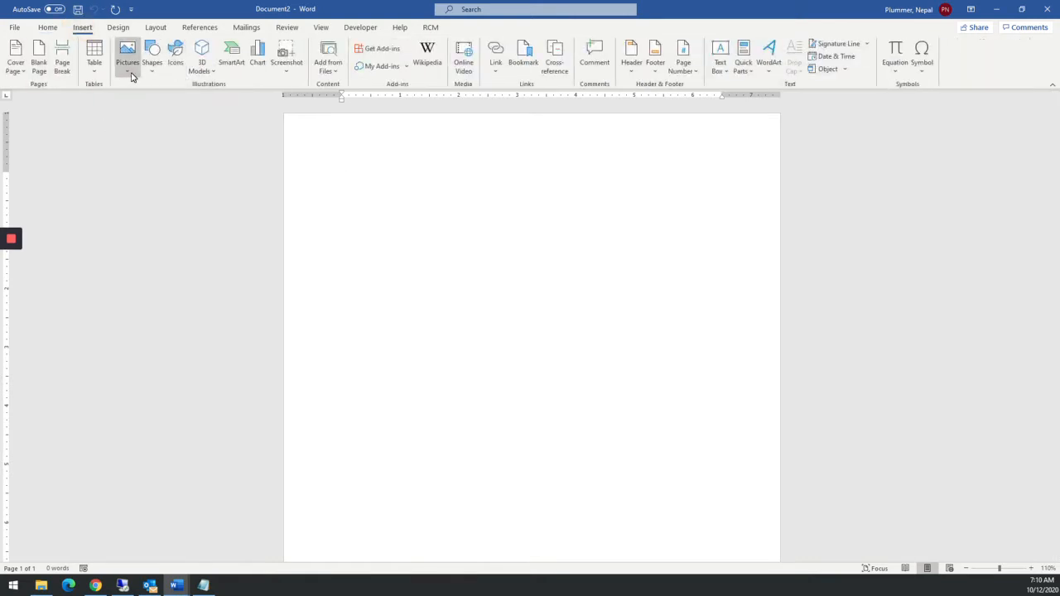
pyautogui.click(130, 73)
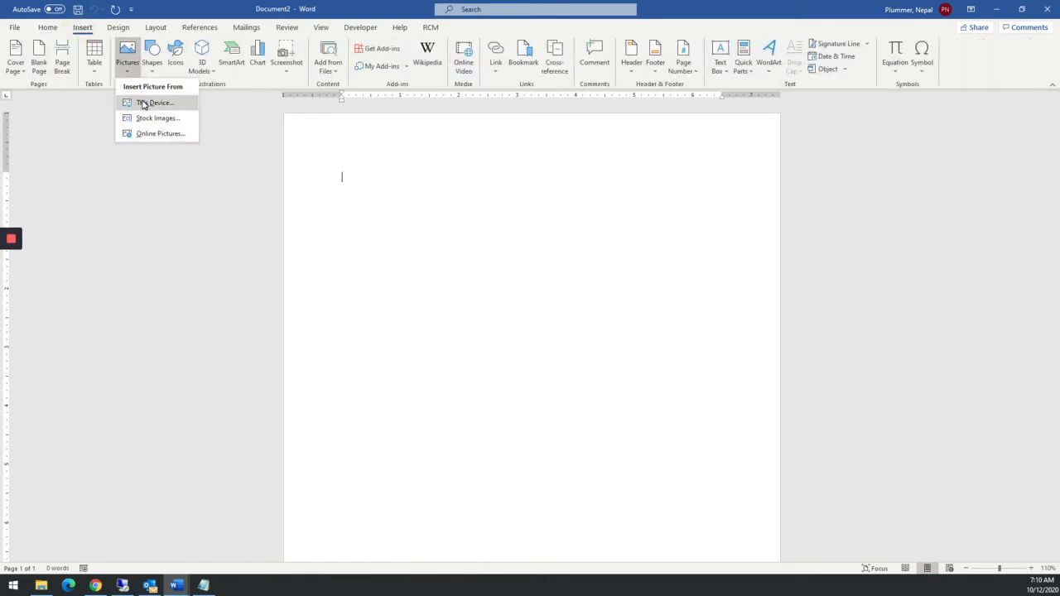
pyautogui.click(145, 103)
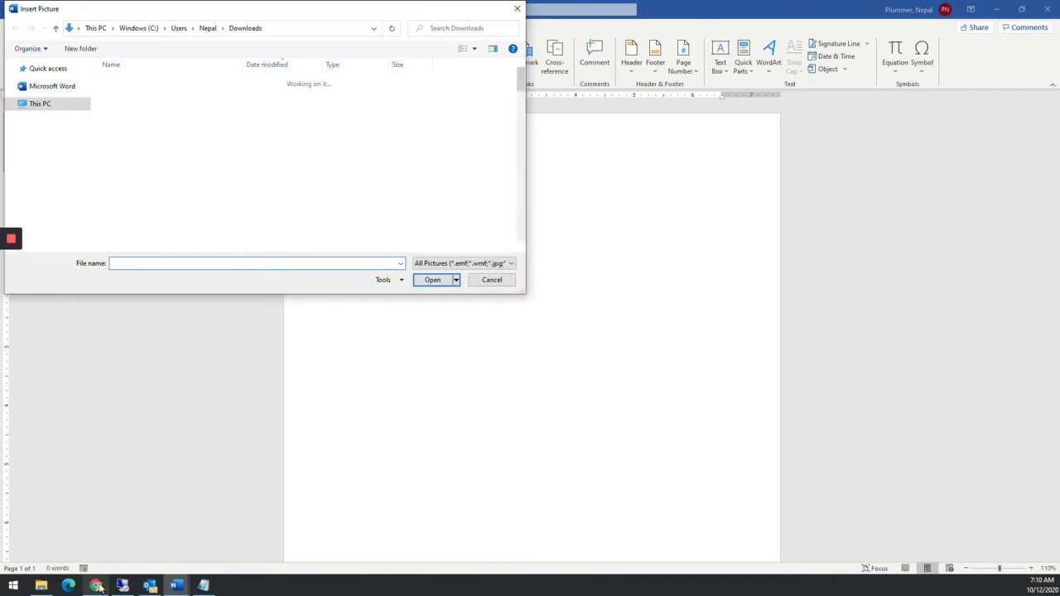
pyautogui.click(96, 586)
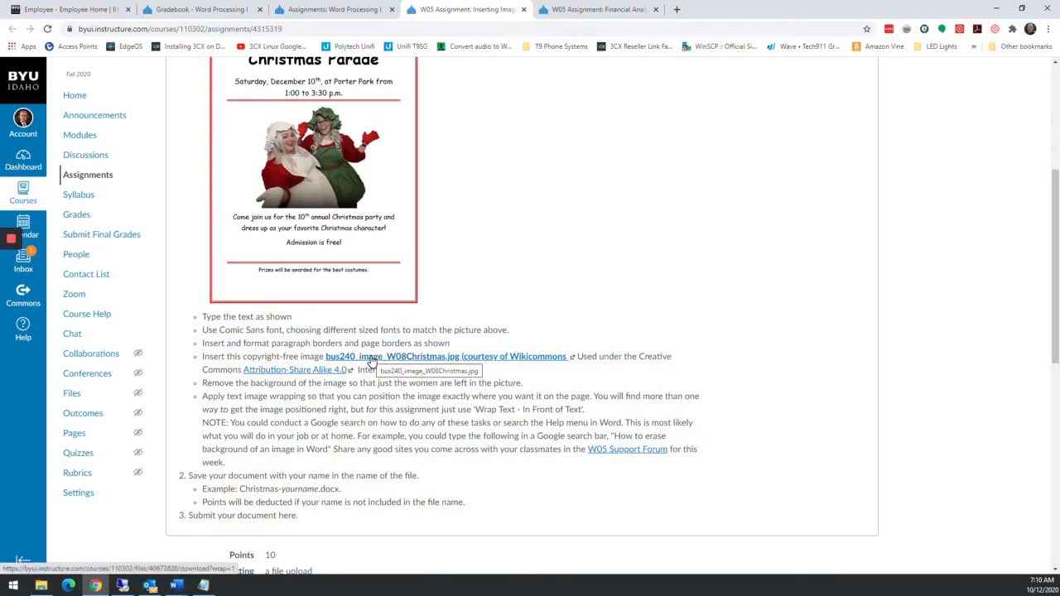
pyautogui.click(996, 8)
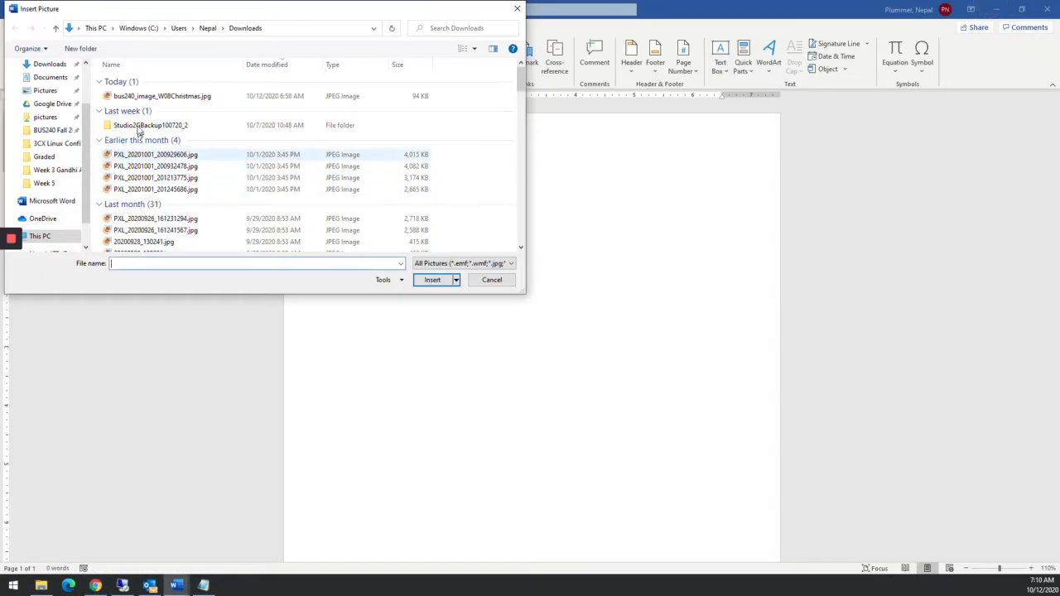
pyautogui.doubleClick(135, 95)
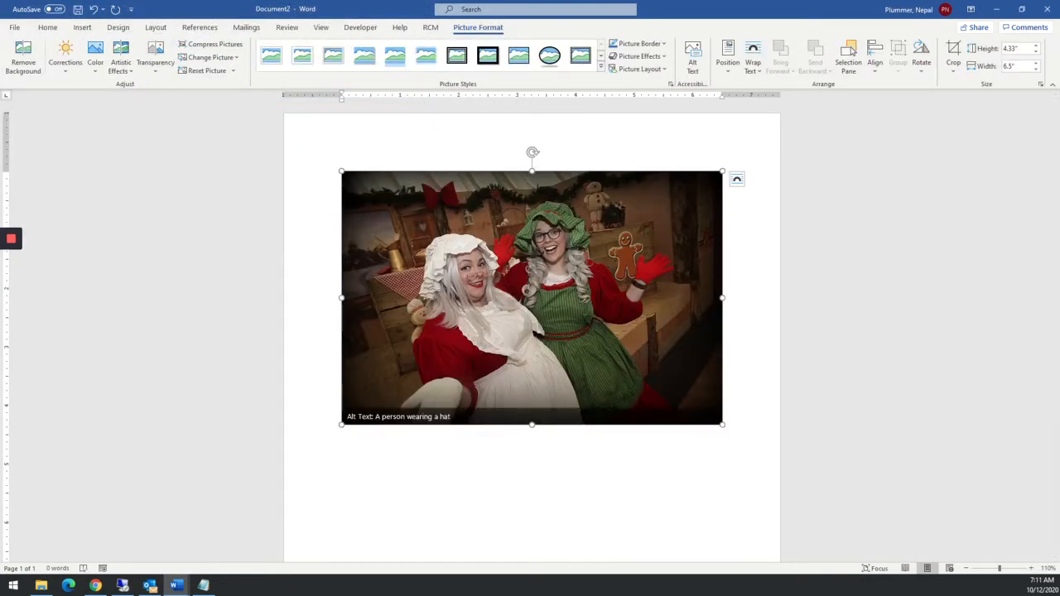
# Step: Start Remove Background on the inserted picture and mark the checkered cloth, teddy bear, gingerbread man and area beside the raised glove for removal
pyautogui.moveTo(680, 14); pyautogui.dragTo(658, 2)
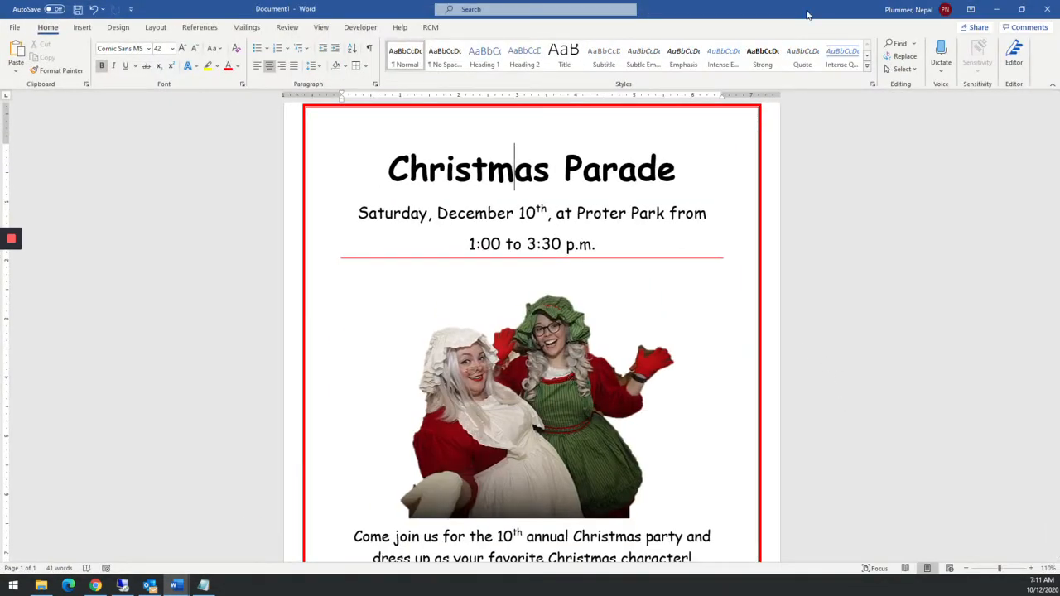
pyautogui.hotkey('alt', 'Tab')
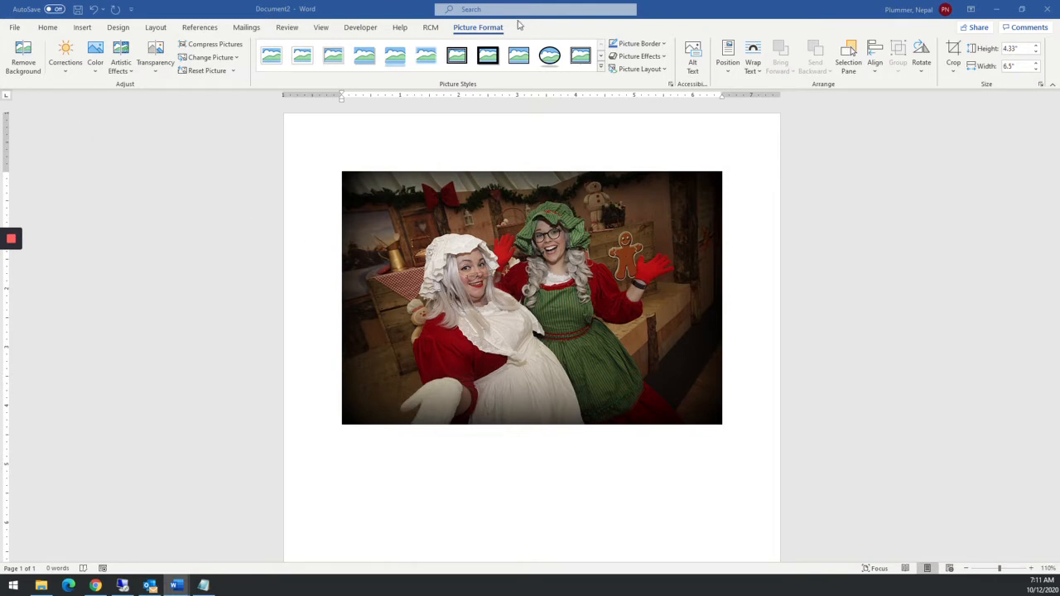
pyautogui.click(484, 261)
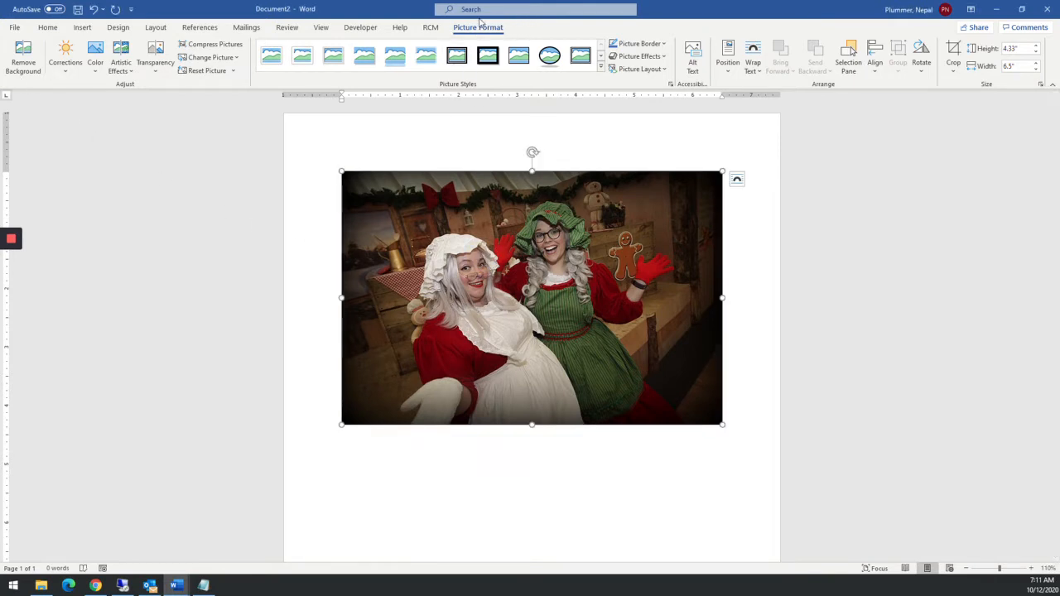
pyautogui.click(23, 66)
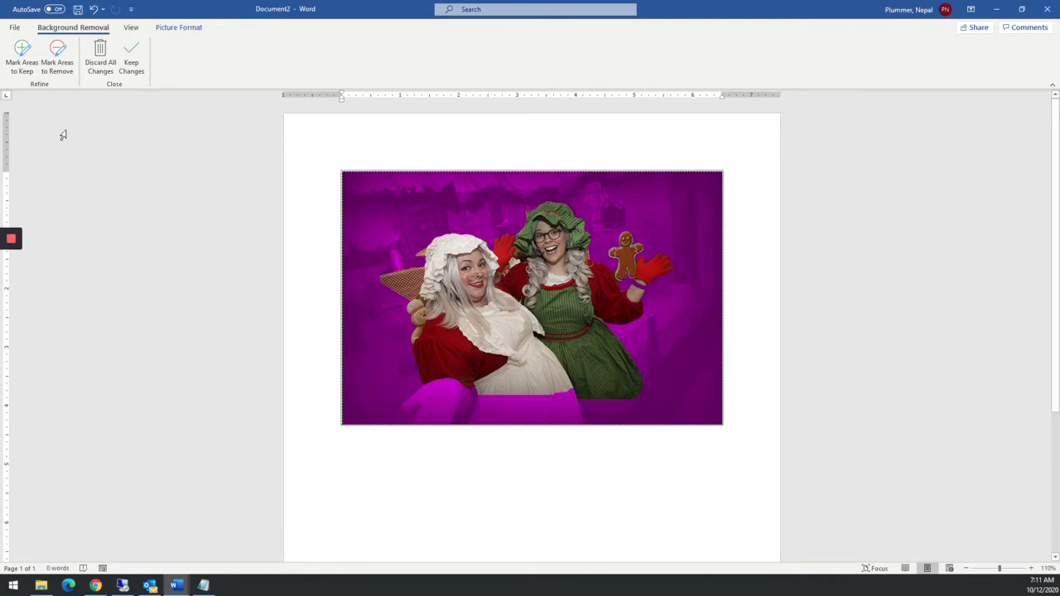
pyautogui.click(56, 58)
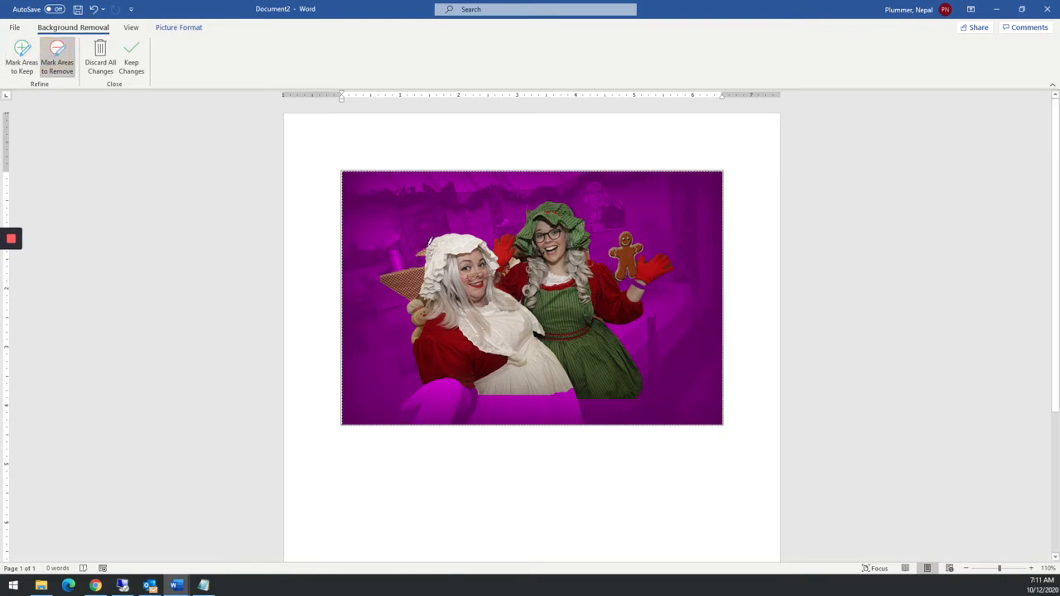
pyautogui.moveTo(430, 241)
pyautogui.mouseDown()
pyautogui.moveTo(409, 296)
pyautogui.moveTo(379, 285)
pyautogui.moveTo(375, 277)
pyautogui.moveTo(423, 240)
pyautogui.mouseUp()
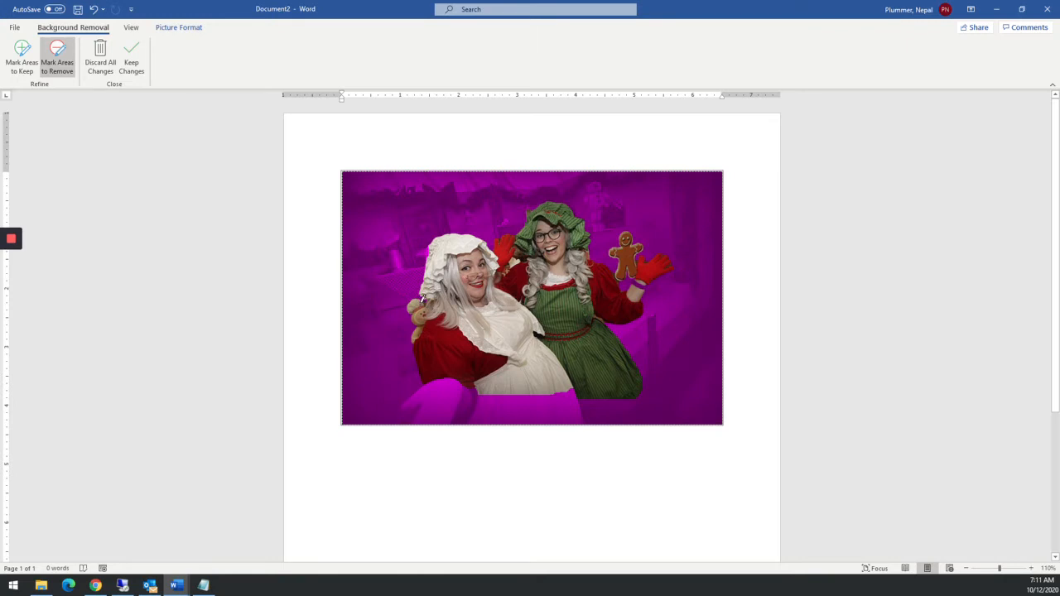
pyautogui.moveTo(425, 295)
pyautogui.mouseDown()
pyautogui.moveTo(408, 330)
pyautogui.moveTo(412, 287)
pyautogui.moveTo(423, 307)
pyautogui.mouseUp()
pyautogui.moveTo(632, 239)
pyautogui.mouseDown()
pyautogui.moveTo(613, 246)
pyautogui.moveTo(620, 278)
pyautogui.moveTo(634, 273)
pyautogui.moveTo(639, 244)
pyautogui.moveTo(628, 240)
pyautogui.mouseUp()
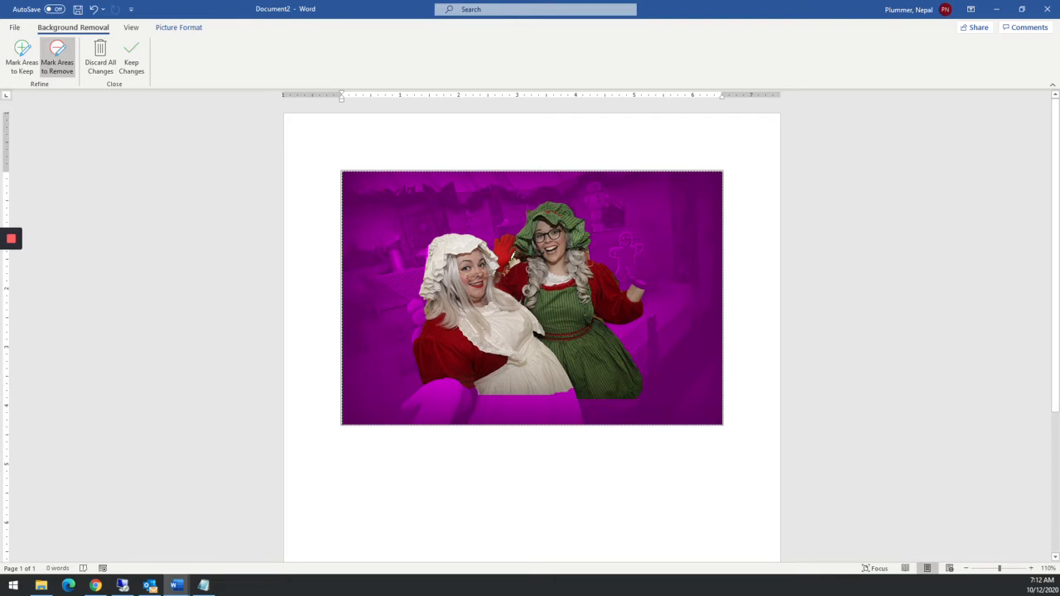
pyautogui.moveTo(509, 253)
pyautogui.mouseDown()
pyautogui.moveTo(502, 274)
pyautogui.moveTo(516, 258)
pyautogui.mouseUp()
pyautogui.click(21, 58)
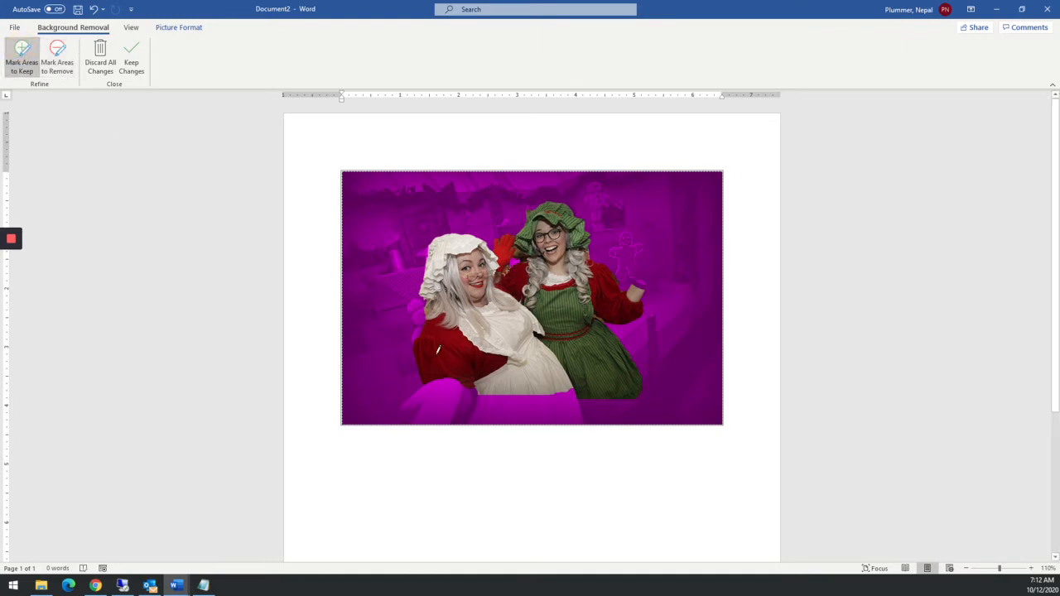
pyautogui.moveTo(452, 372)
pyautogui.mouseDown()
pyautogui.moveTo(398, 407)
pyautogui.moveTo(582, 416)
pyautogui.moveTo(636, 401)
pyautogui.moveTo(643, 387)
pyautogui.moveTo(482, 387)
pyautogui.moveTo(448, 375)
pyautogui.mouseUp()
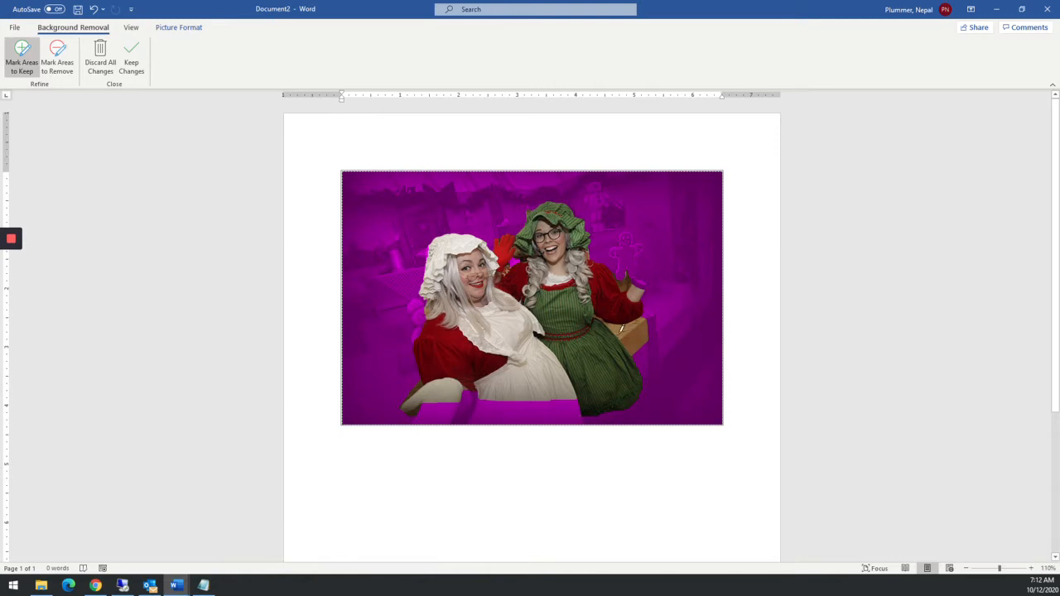
pyautogui.hotkey('ctrl', 'z')
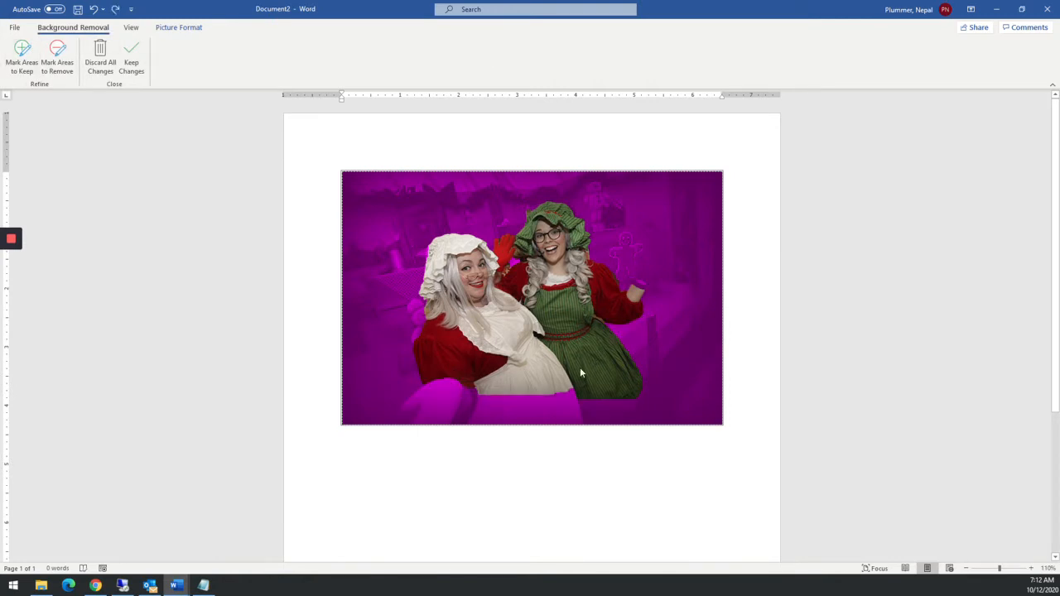
# Step: Mark the white glove, lower apron, skirt and outstretched red glove as areas to keep, and apply the background removal
pyautogui.click(22, 58)
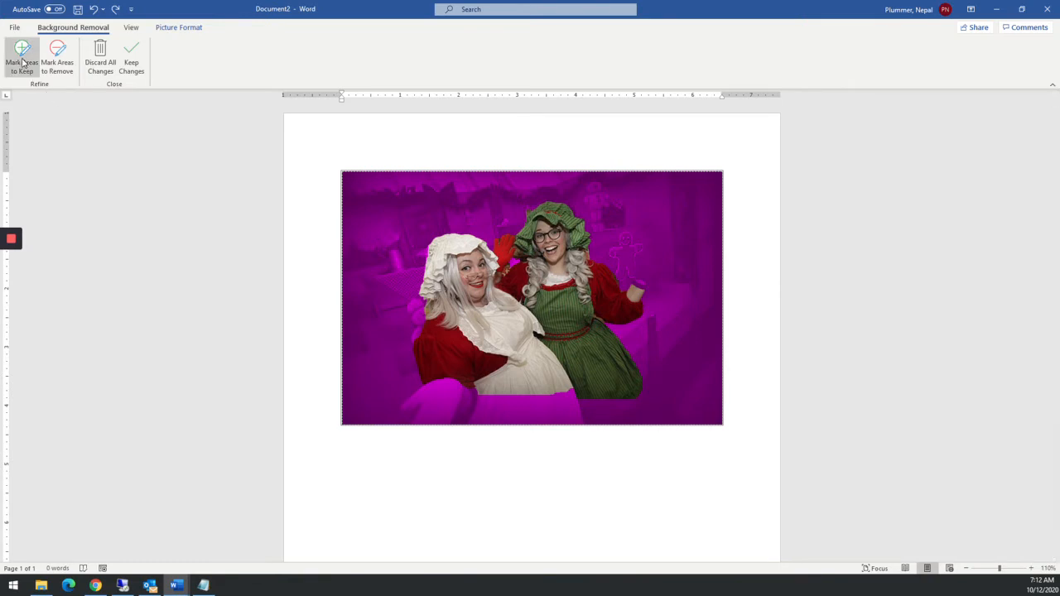
pyautogui.moveTo(452, 373)
pyautogui.mouseDown()
pyautogui.moveTo(403, 405)
pyautogui.moveTo(412, 419)
pyautogui.moveTo(466, 414)
pyautogui.moveTo(477, 385)
pyautogui.moveTo(446, 379)
pyautogui.mouseUp()
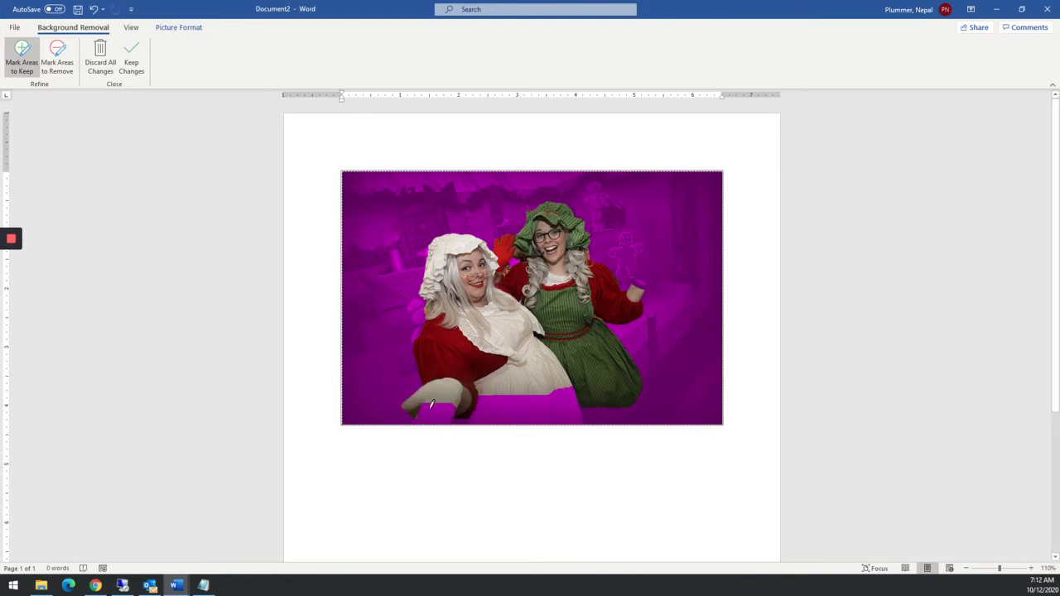
pyautogui.moveTo(421, 402)
pyautogui.mouseDown()
pyautogui.moveTo(412, 419)
pyautogui.moveTo(457, 414)
pyautogui.moveTo(457, 403)
pyautogui.moveTo(424, 399)
pyautogui.mouseUp()
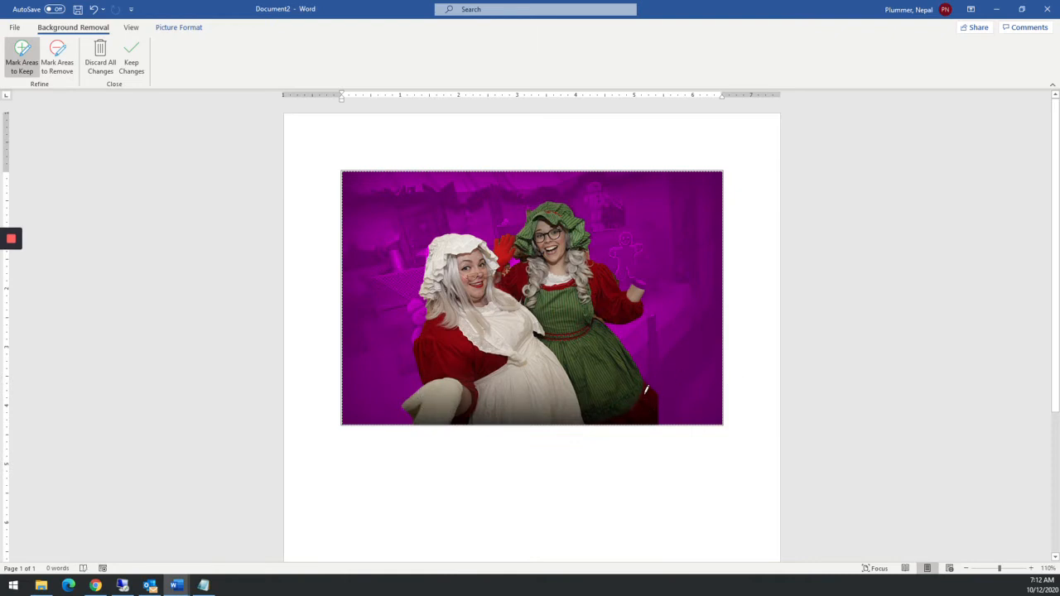
pyautogui.moveTo(633, 278)
pyautogui.mouseDown()
pyautogui.moveTo(644, 257)
pyautogui.moveTo(672, 269)
pyautogui.moveTo(636, 282)
pyautogui.mouseUp()
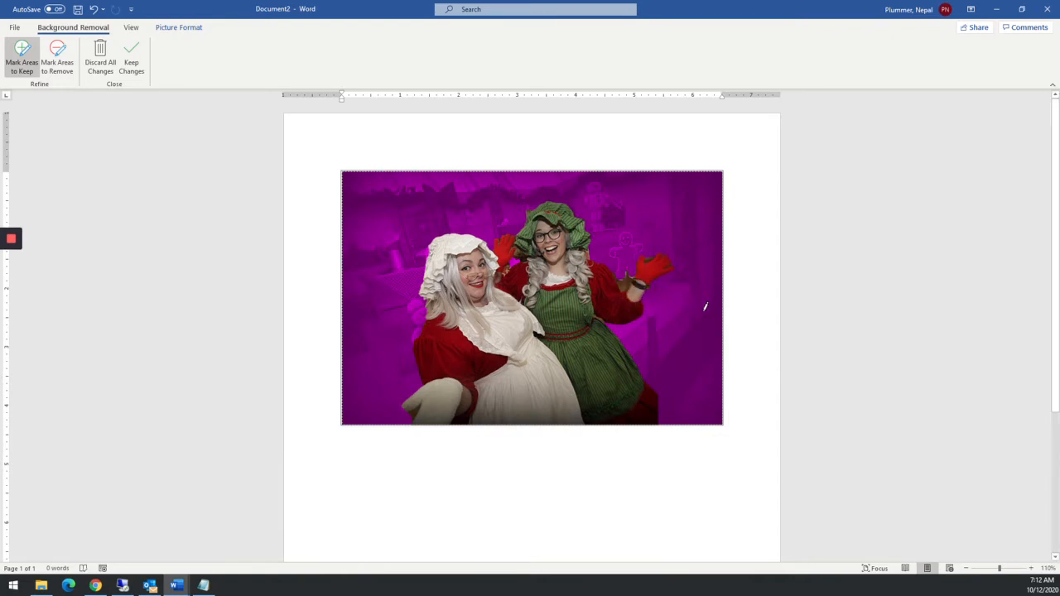
pyautogui.click(132, 66)
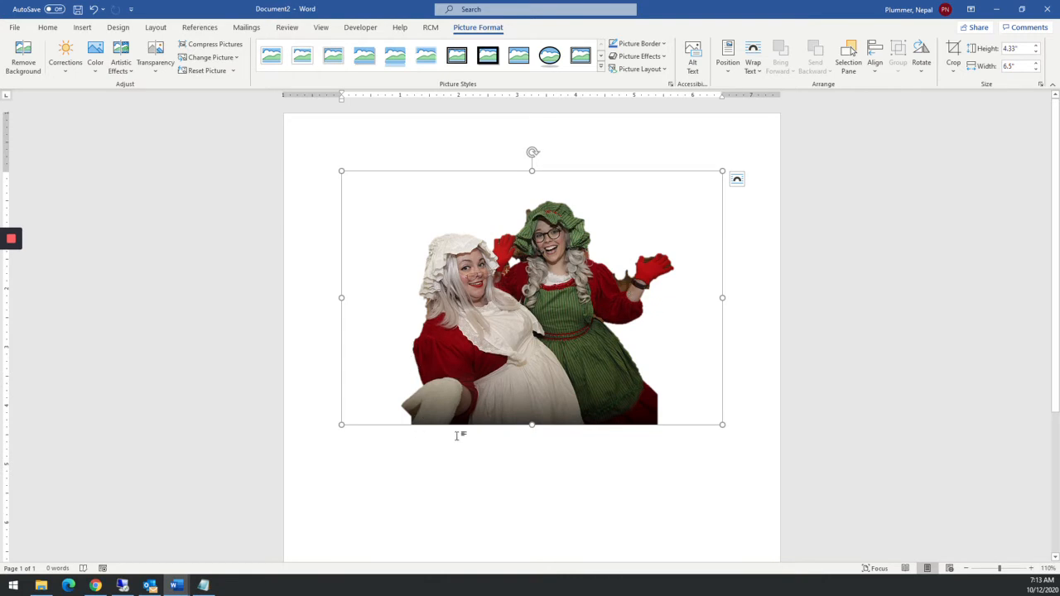
# Step: Above the picture, add "Christmas Parade" and "Saturday, December 10th, at Proter Park from 1:00 to 3:30 p.m." on separate lines
pyautogui.click(47, 27)
pyautogui.click(336, 349)
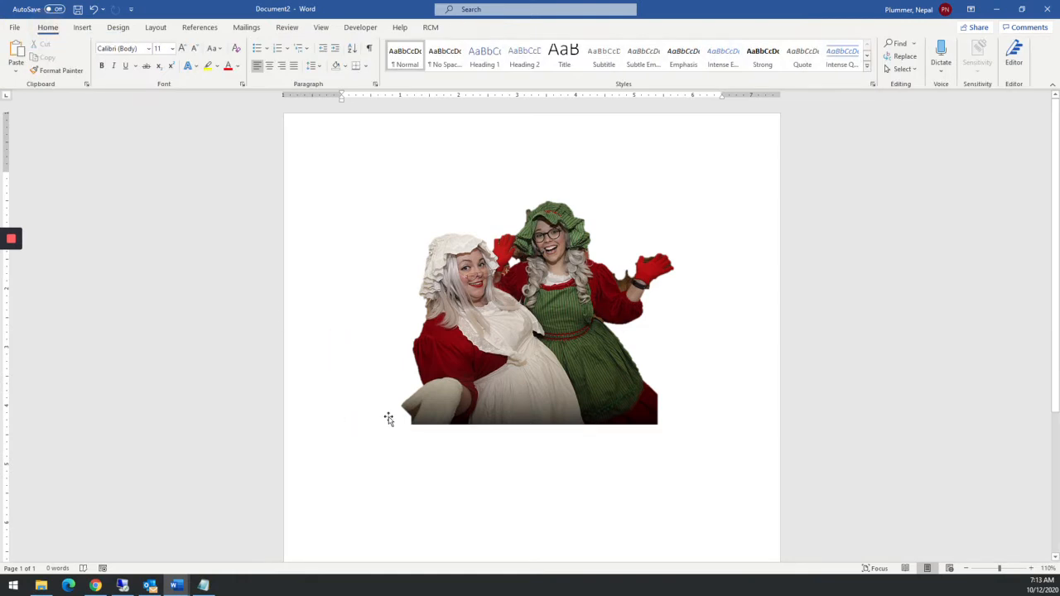
pyautogui.press('Return')
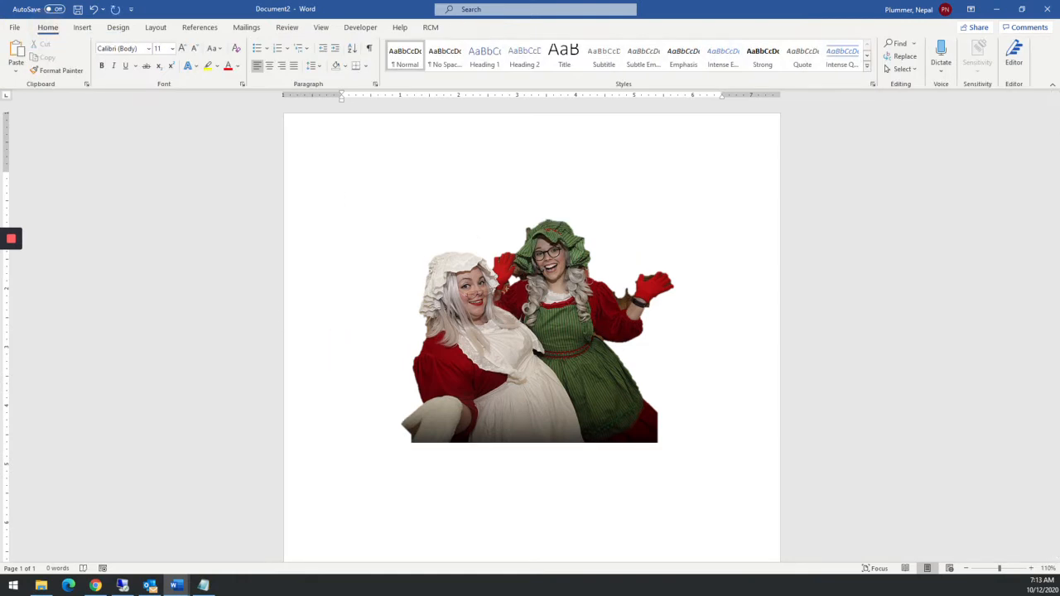
pyautogui.hotkey('alt', 'Tab')
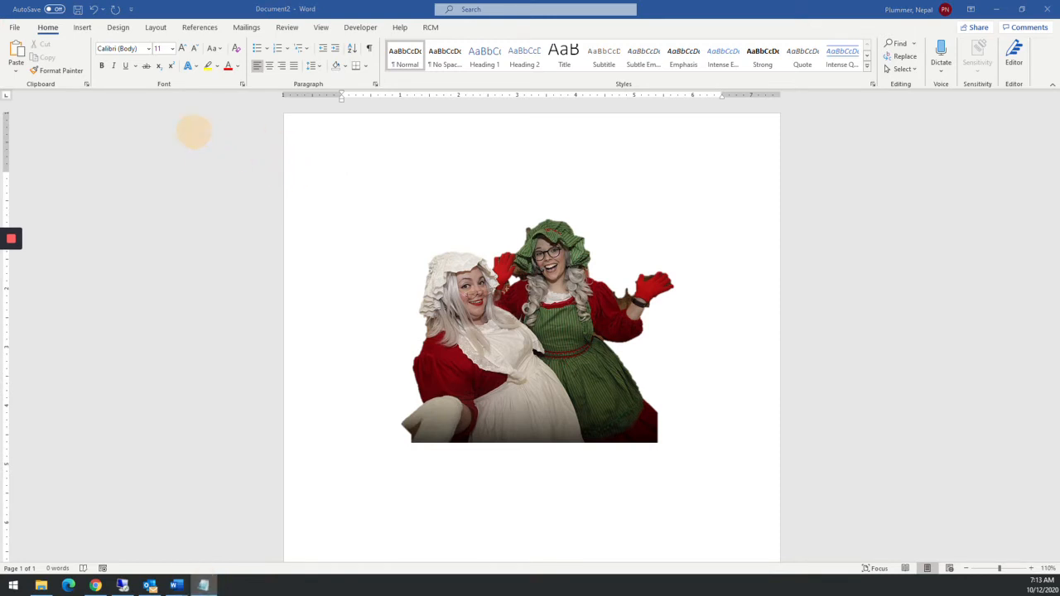
pyautogui.click(424, 149)
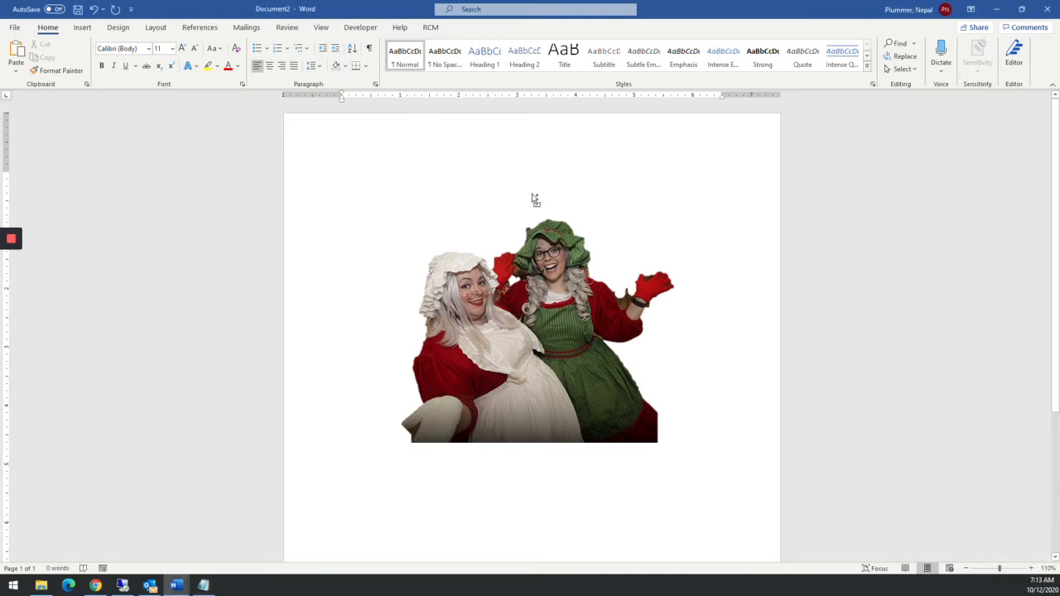
pyautogui.write('Christmas Parade  Saturday, December 10th, at Proter Park from 1:00 to 3:30 p.m.')
# Step: Add the flyer's remaining text below the picture, from "Come join us for the 10th annual Christmas party" through "Prizes will be awarded for the best costumes."
pyautogui.moveTo(324, 226); pyautogui.dragTo(211, 197)
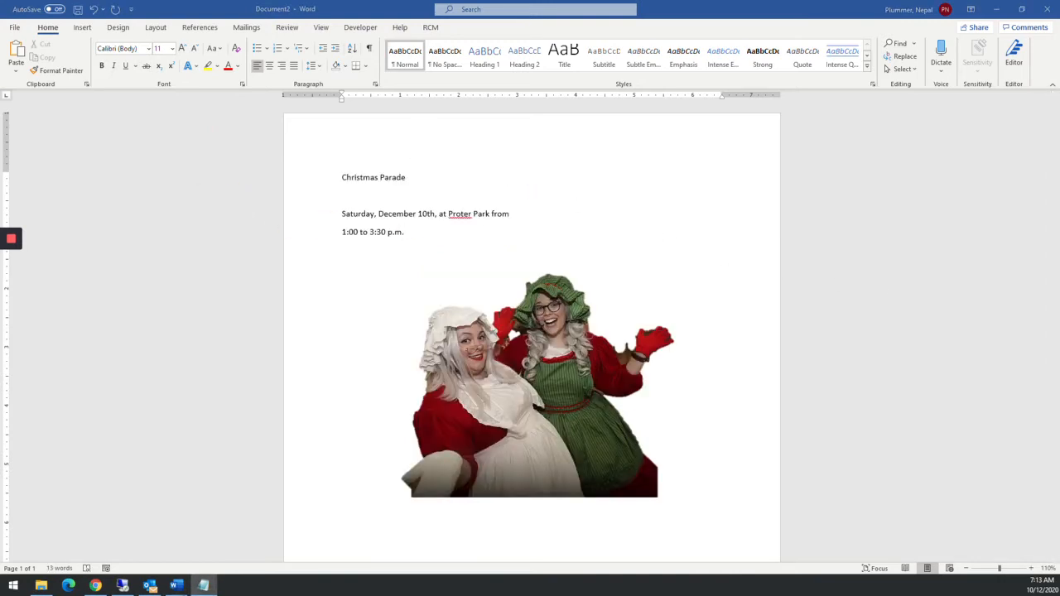
pyautogui.click(684, 493)
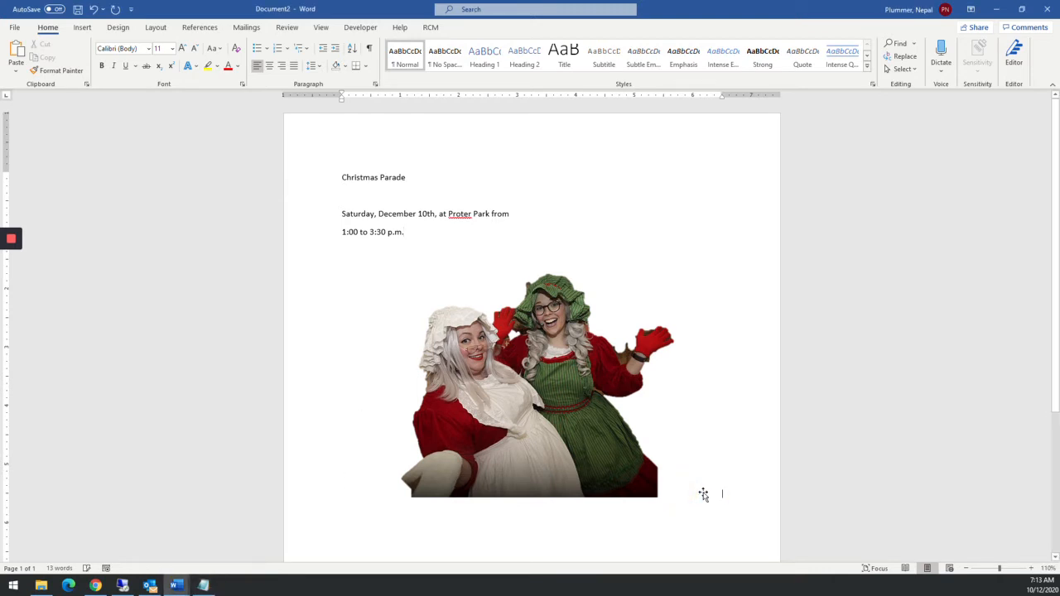
pyautogui.press('Return')
pyautogui.write('Come join us for the 10th annual Christmas party and dress up as your favorite Christmas character! Admission is free!  Prizes will be awarded for the best costumes.')
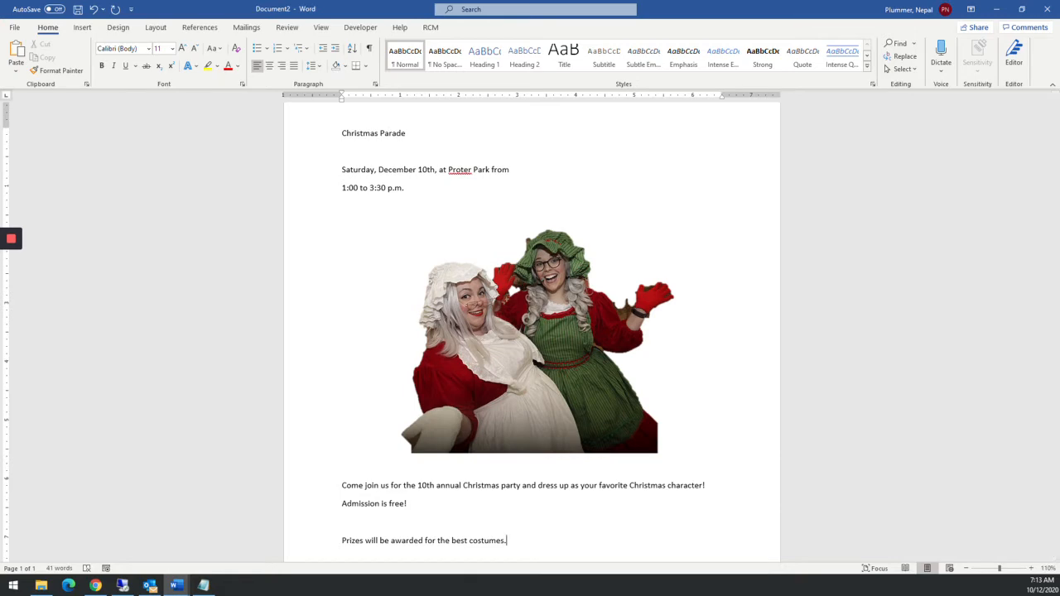
# Step: Arrange the new document and the finished Christmas Parade flyer side by side for comparison
pyautogui.click(367, 541)
pyautogui.hotkey('alt', 'Tab')
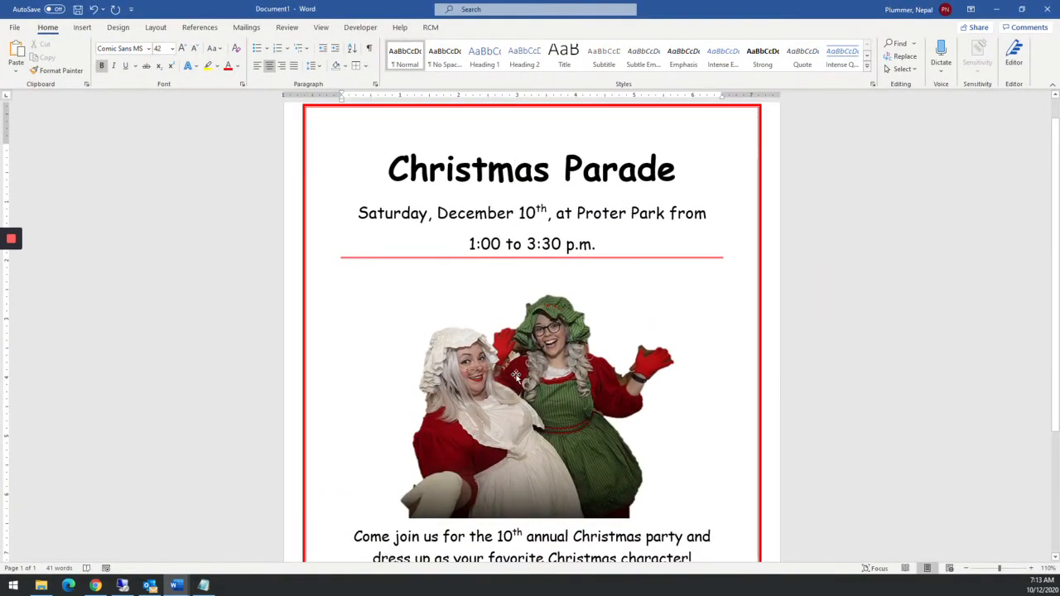
pyautogui.press('super+Right')
pyautogui.click(201, 163)
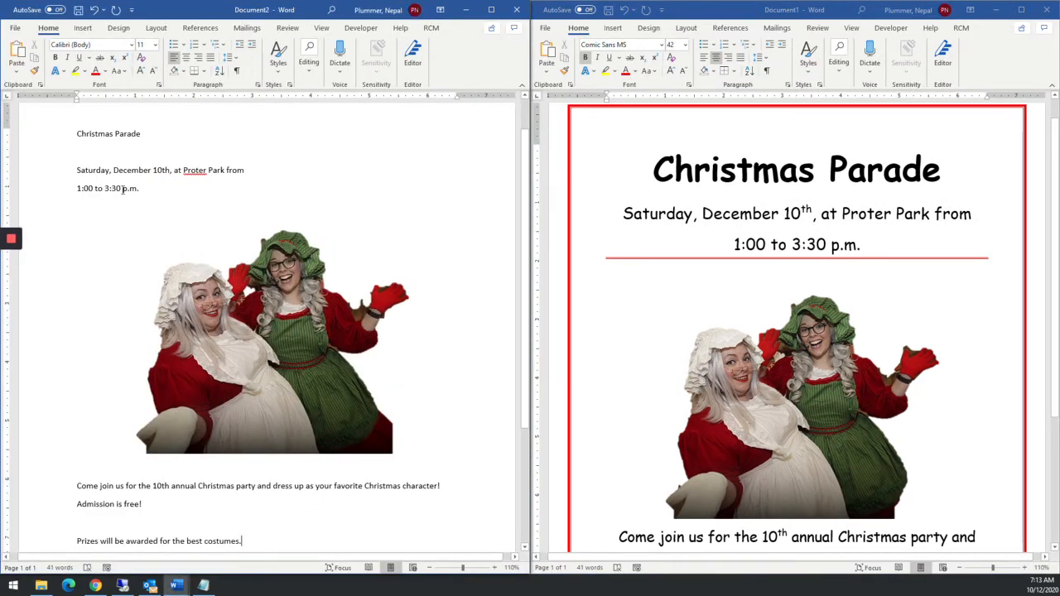
# Step: Center all the text and the picture in the new document
pyautogui.click(52, 132)
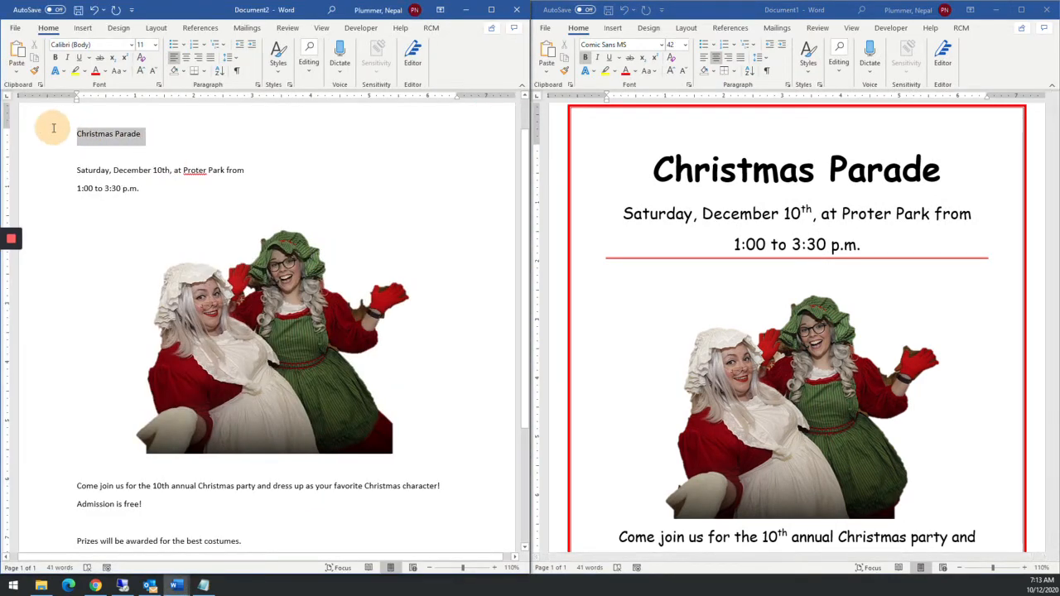
pyautogui.hotkey('ctrl', 'a')
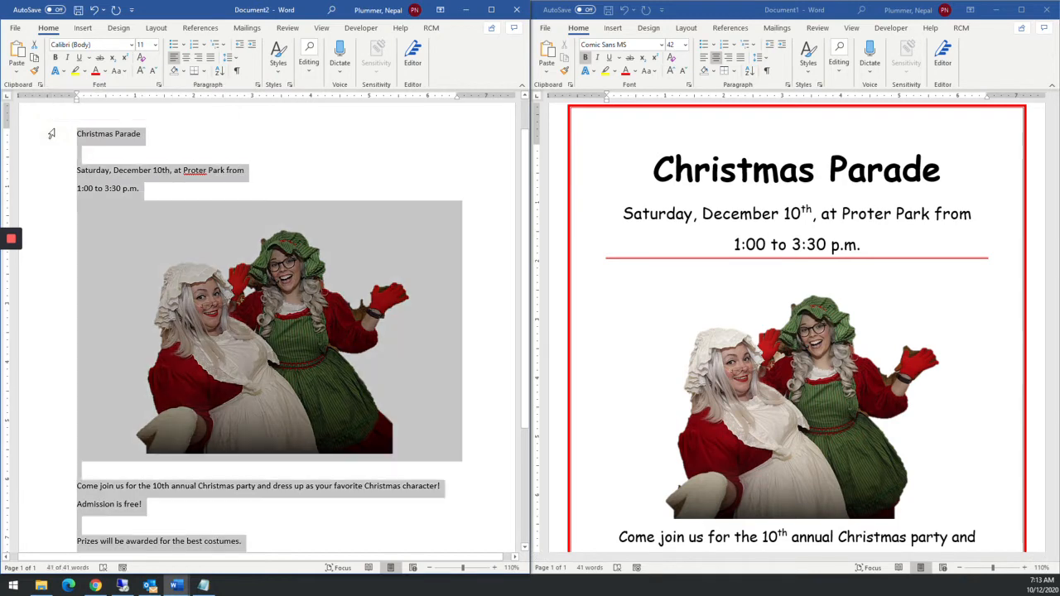
pyautogui.click(185, 57)
pyautogui.click(212, 303)
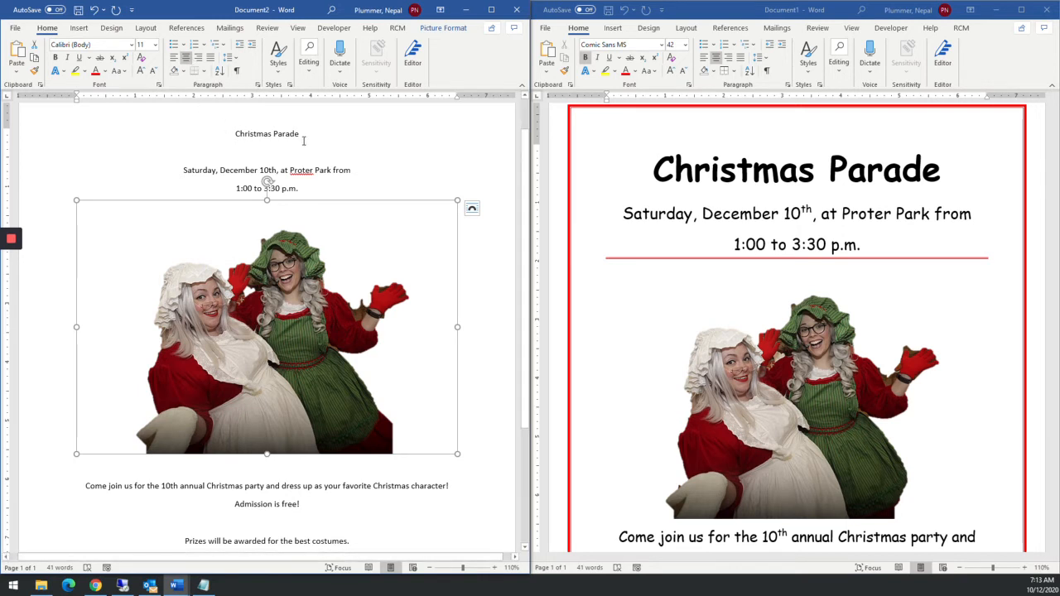
# Step: Check the font size of the "Christmas Parade" title in the finished flyer
pyautogui.moveTo(299, 133); pyautogui.dragTo(229, 134)
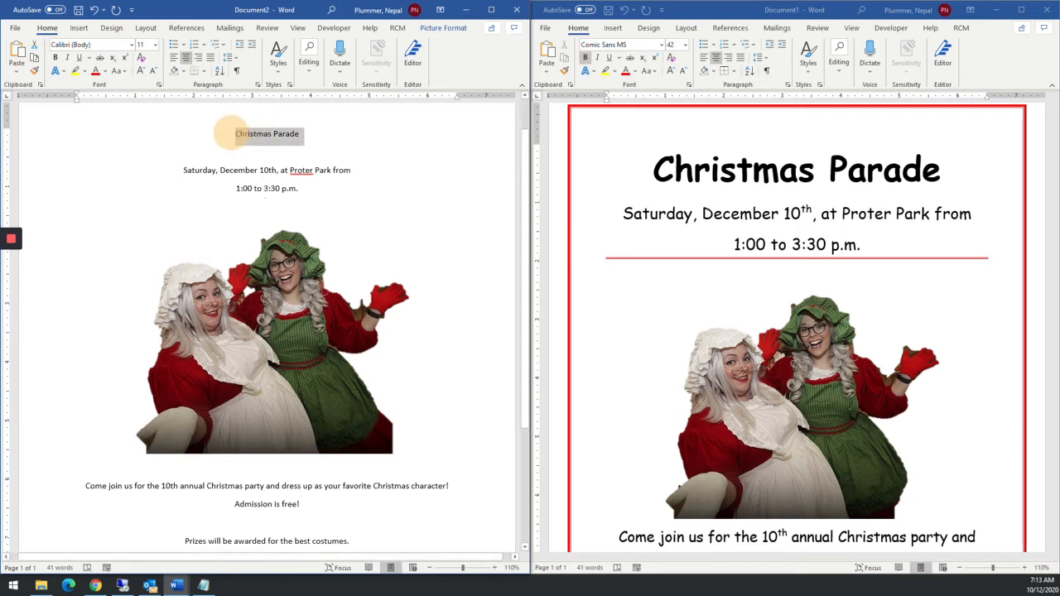
pyautogui.click(154, 44)
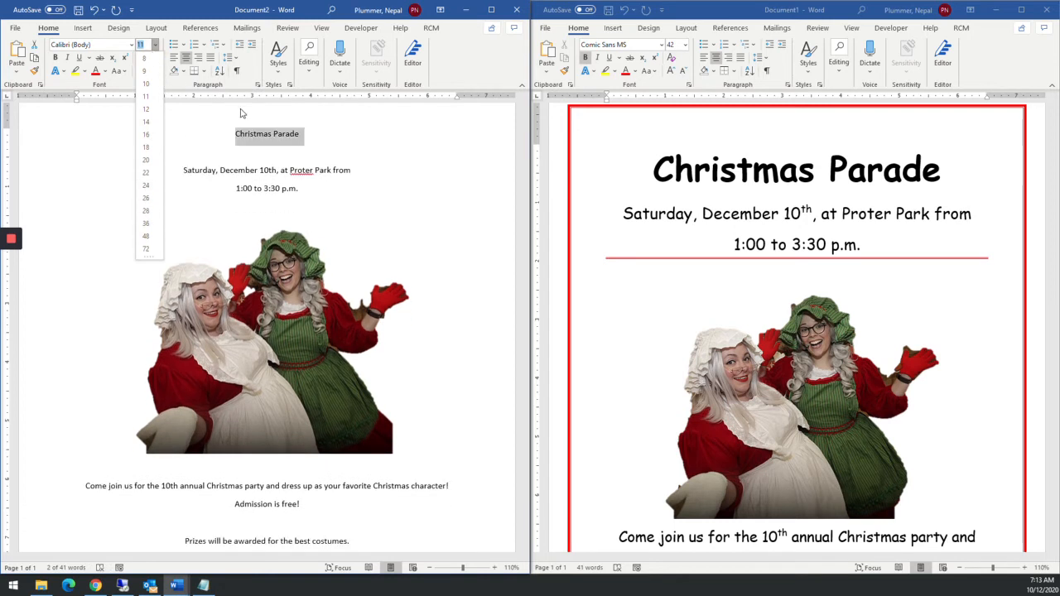
pyautogui.click(258, 133)
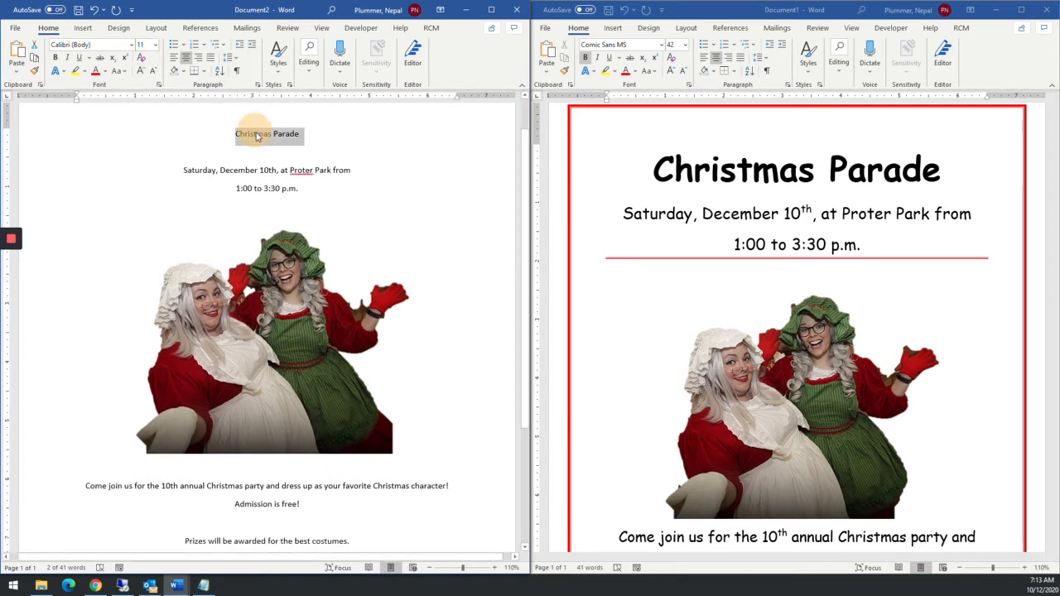
pyautogui.click(694, 174)
pyautogui.click(696, 170)
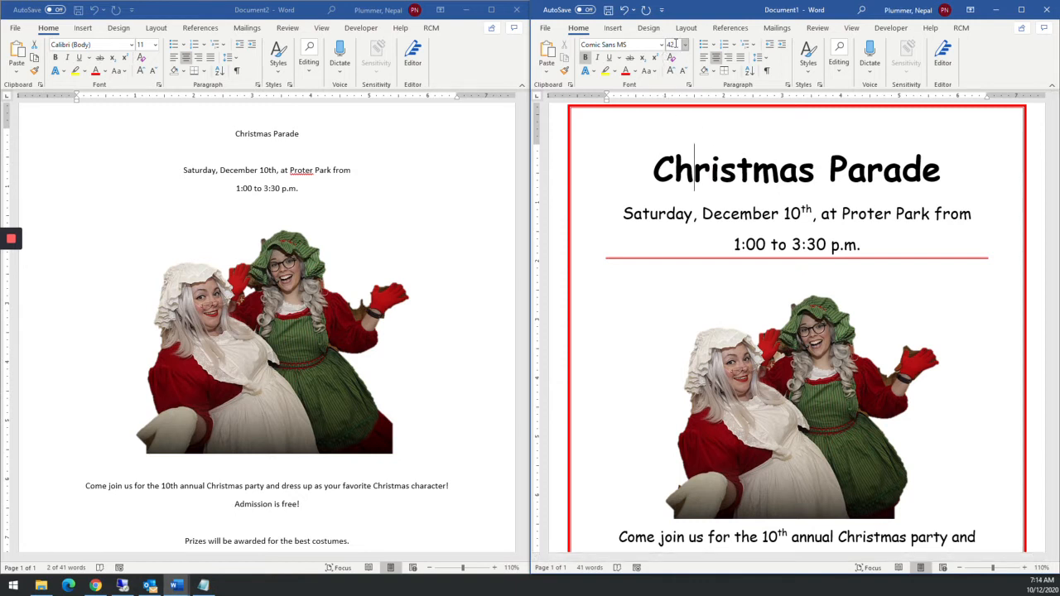
pyautogui.tripleClick(290, 134)
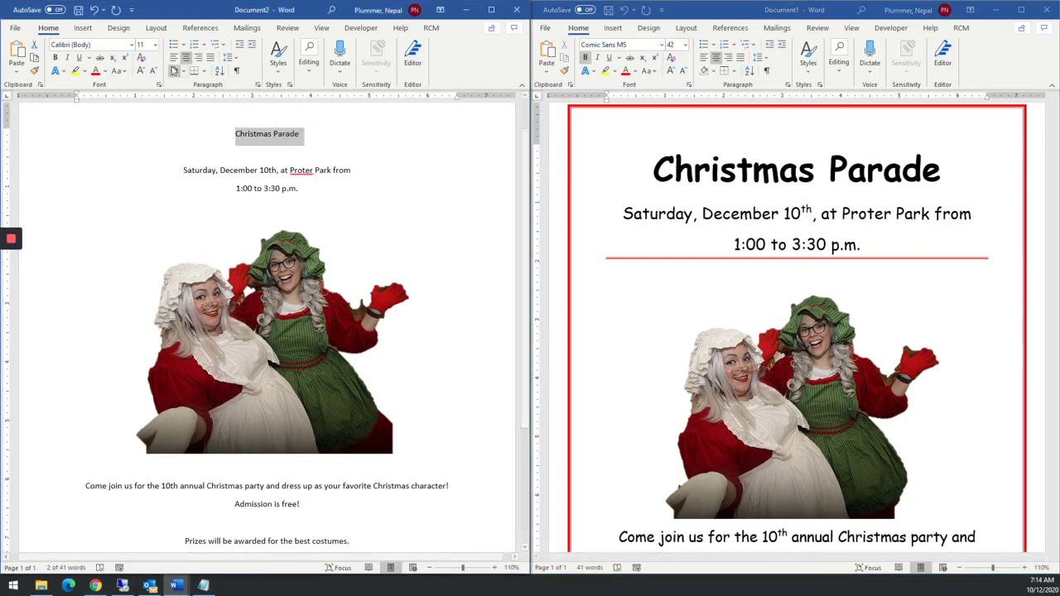
pyautogui.click(155, 45)
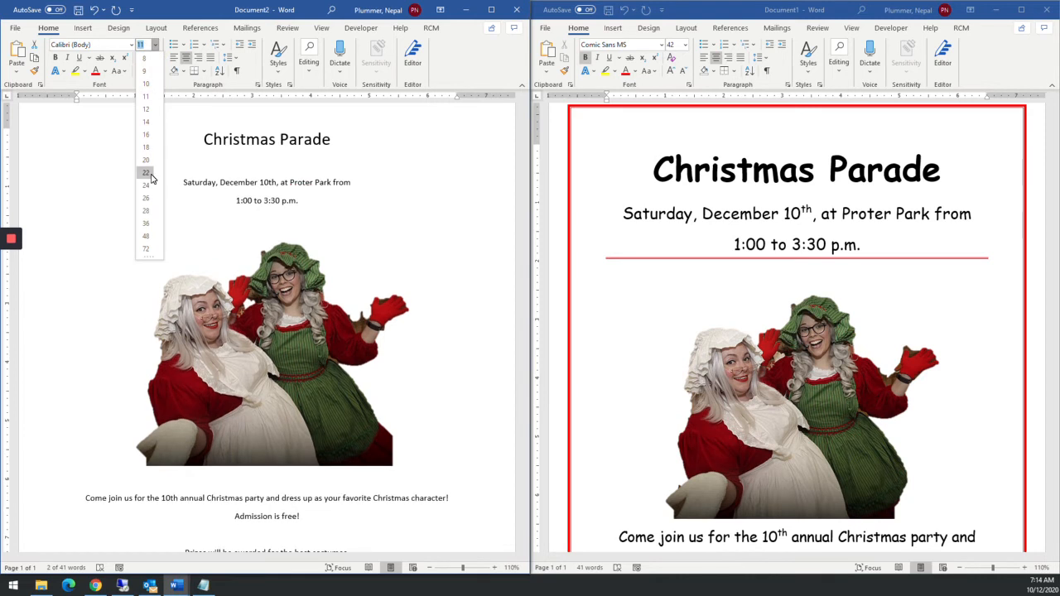
pyautogui.click(324, 144)
pyautogui.click(309, 131)
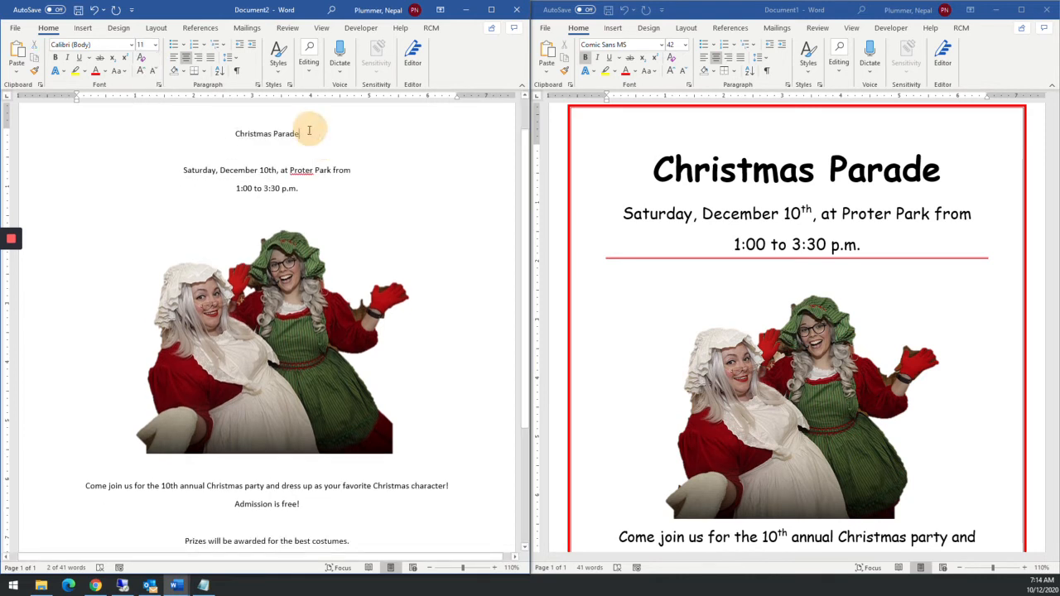
# Step: Set the "Christmas Parade" title in the new document to font size 42
pyautogui.moveTo(309, 130); pyautogui.dragTo(235, 134)
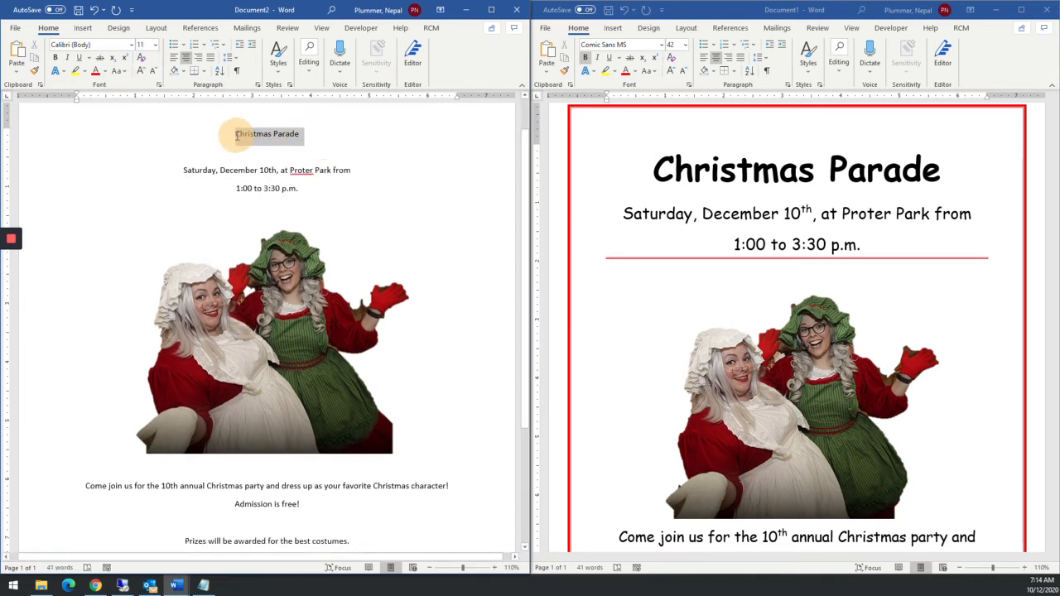
pyautogui.click(146, 46)
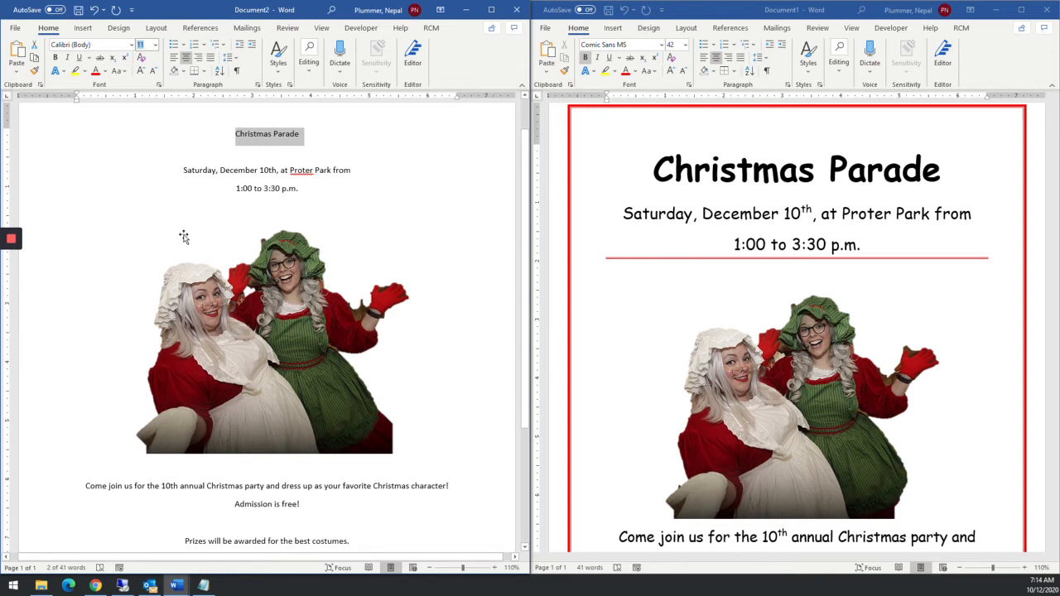
pyautogui.click(245, 175)
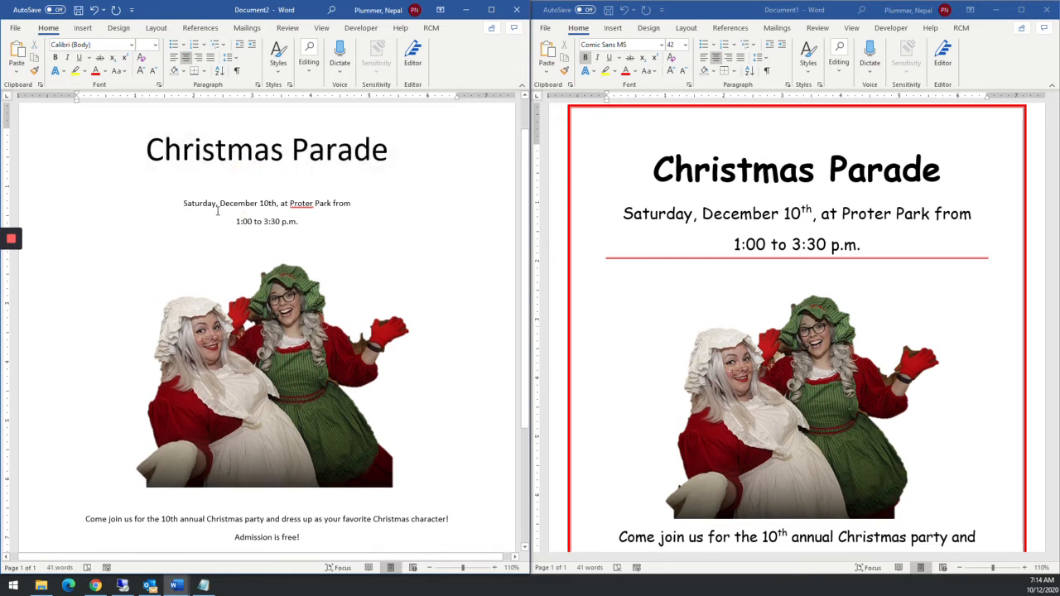
# Step: Change the font of the entire new document to Comic Sans MS
pyautogui.hotkey('ctrl', 'a')
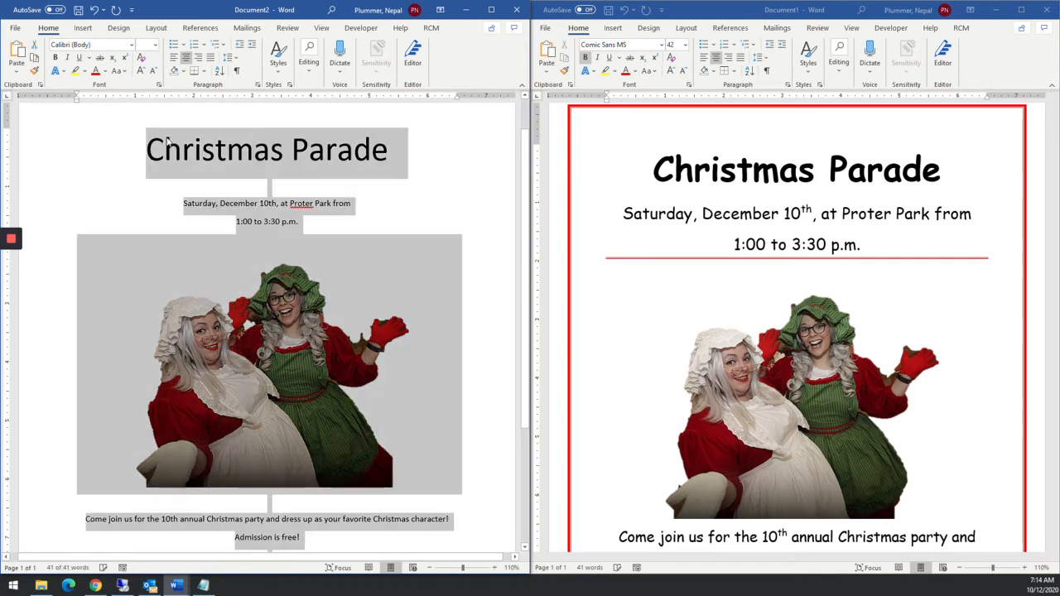
pyautogui.click(131, 45)
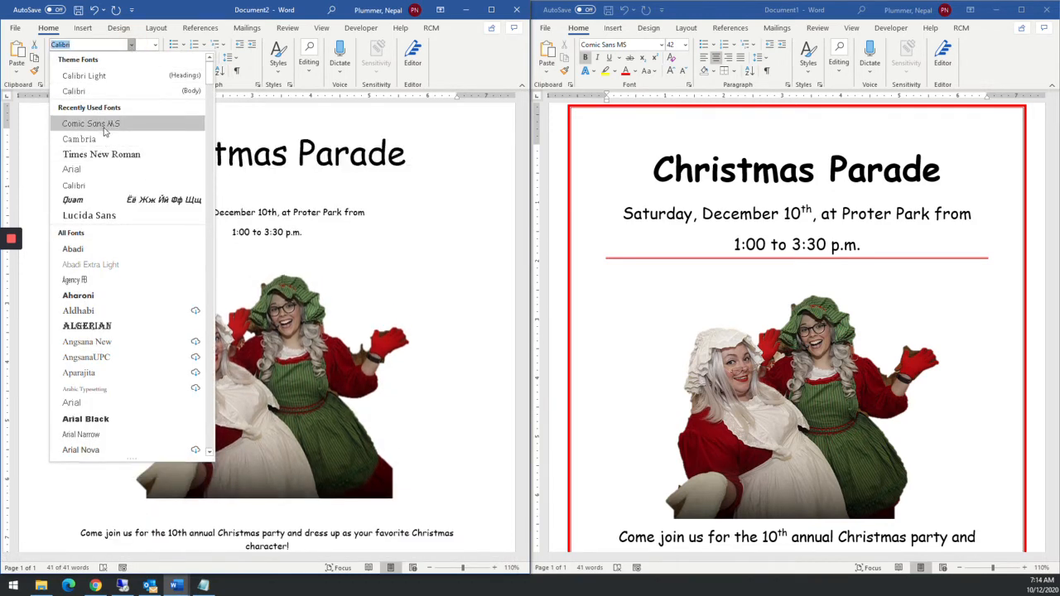
pyautogui.click(105, 131)
pyautogui.click(237, 212)
# Step: Set the two date, place and time lines above the picture to font size 20, checking against the finished flyer
pyautogui.moveTo(328, 230); pyautogui.dragTo(157, 204)
pyautogui.click(154, 45)
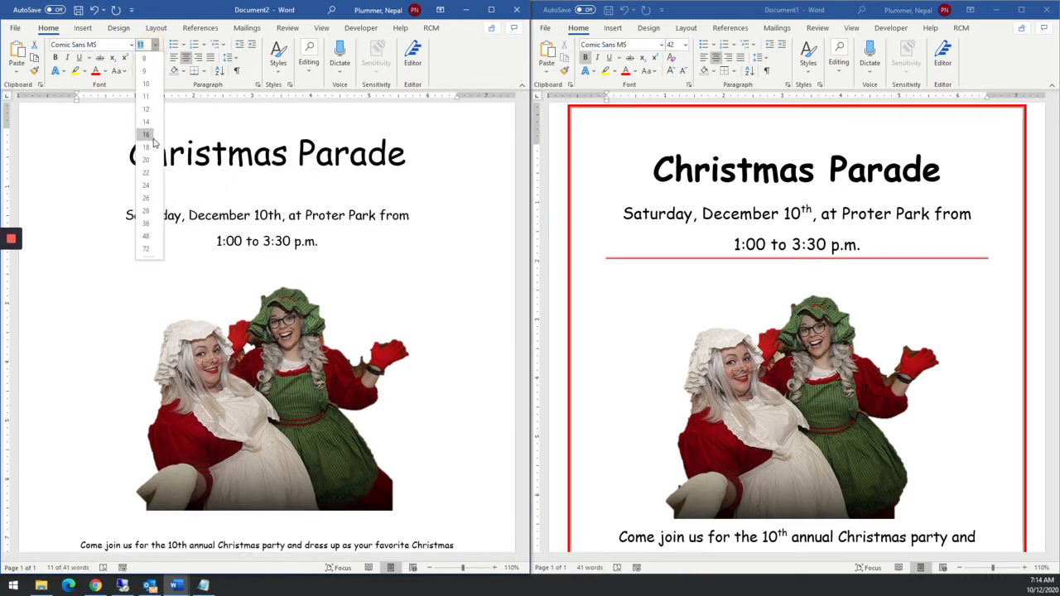
pyautogui.click(146, 159)
pyautogui.click(725, 213)
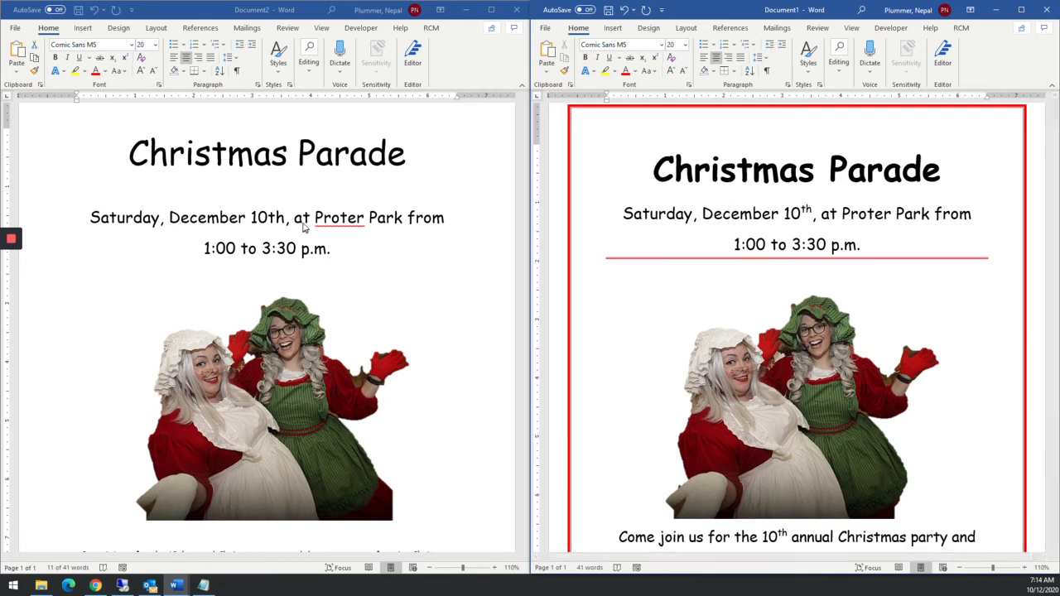
# Step: Replace the "th" of "10th" in the date line with a superscript "th"
pyautogui.tripleClick(268, 217)
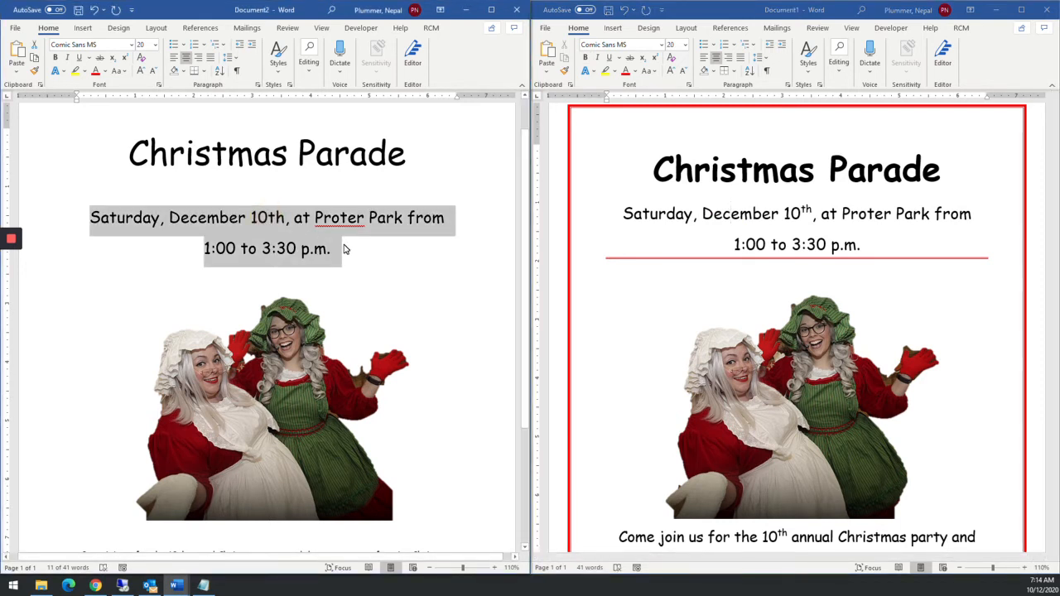
pyautogui.click(345, 248)
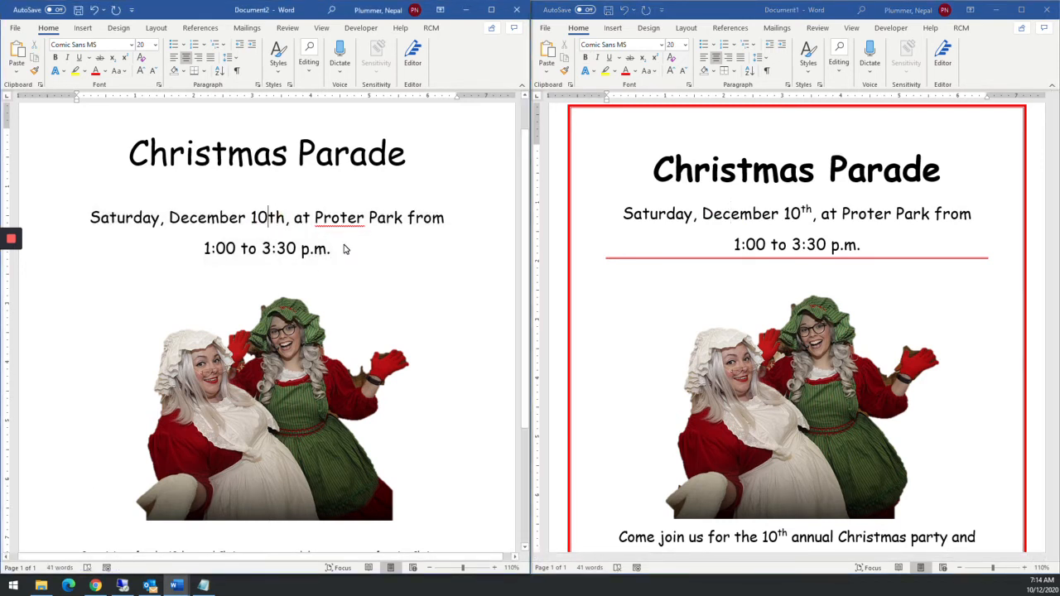
pyautogui.press('Delete')
pyautogui.press('Delete')
pyautogui.write('th')
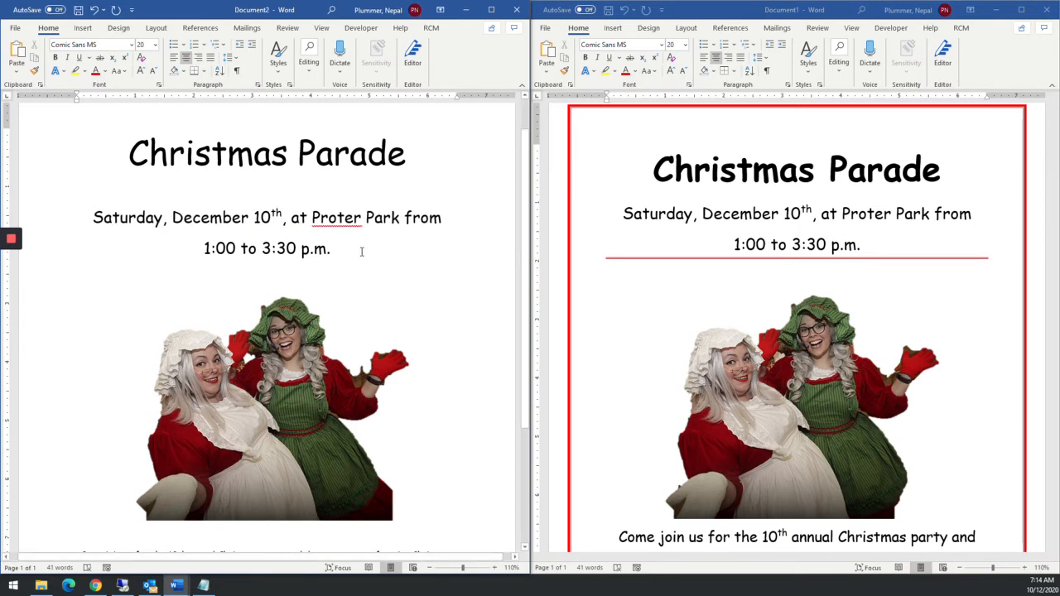
# Step: Set the "Come join us" invitation and "Admission is free!" lines below the picture to font size 18
pyautogui.scroll(-4, 316, 309)
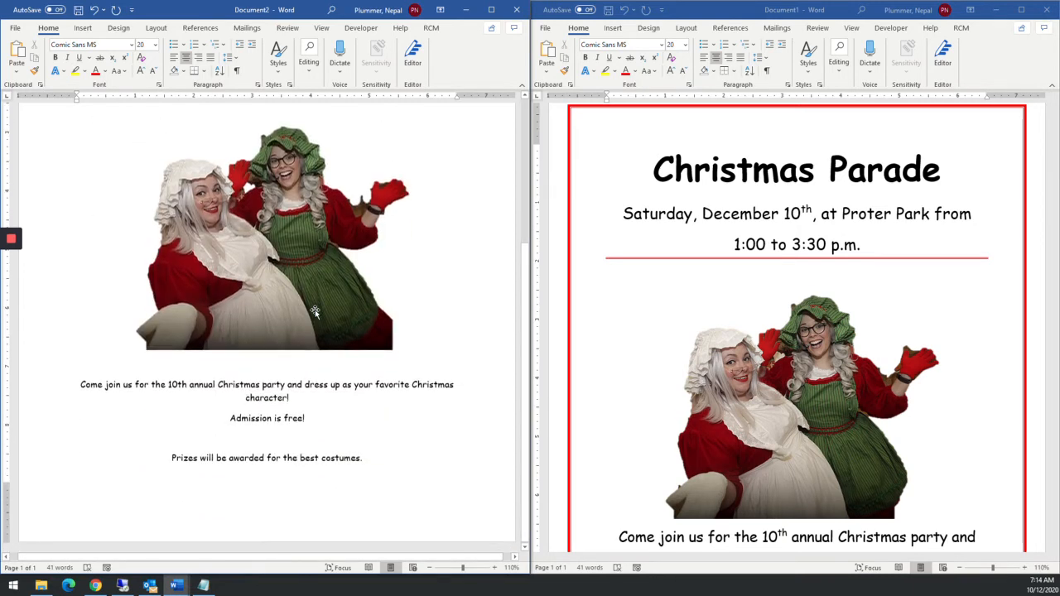
pyautogui.click(370, 460)
pyautogui.moveTo(307, 419); pyautogui.dragTo(72, 334)
pyautogui.click(154, 45)
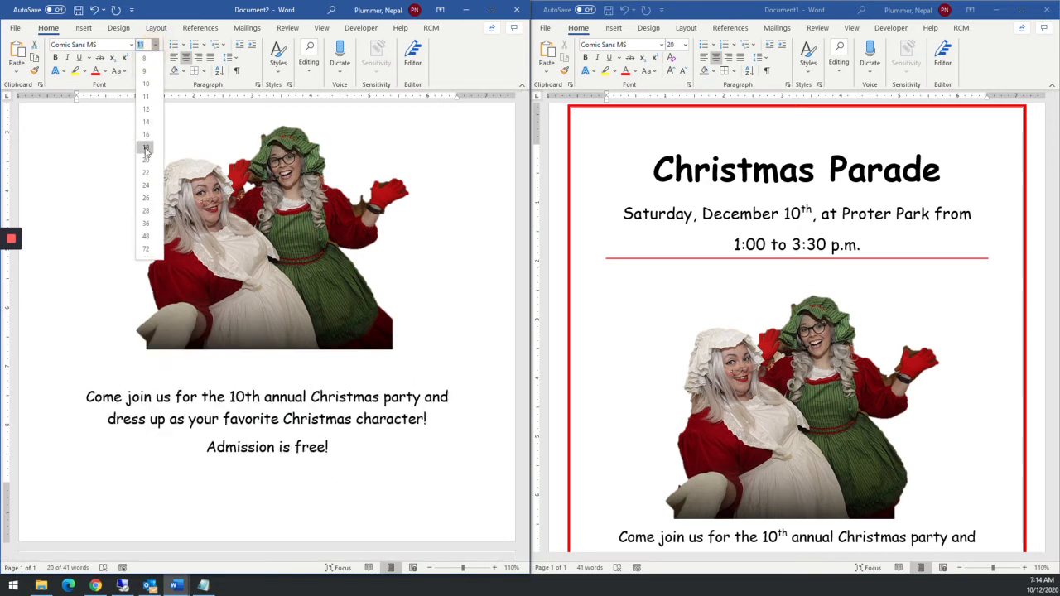
pyautogui.click(146, 149)
# Step: Set the "Prizes will be awarded for the best costumes." line to font size 14
pyautogui.scroll(-3, 207, 373)
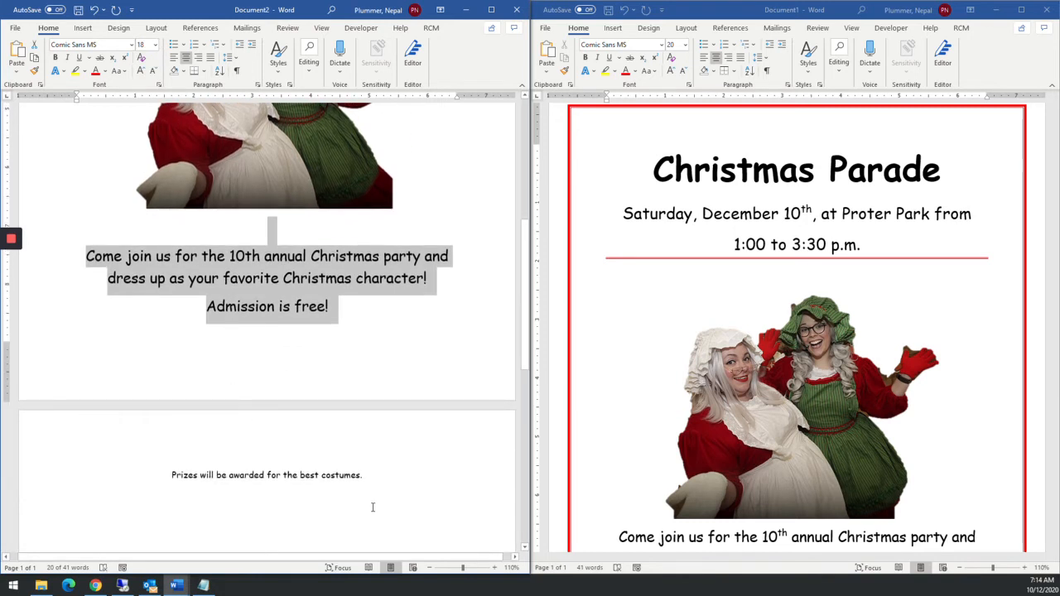
pyautogui.moveTo(376, 478); pyautogui.dragTo(162, 475)
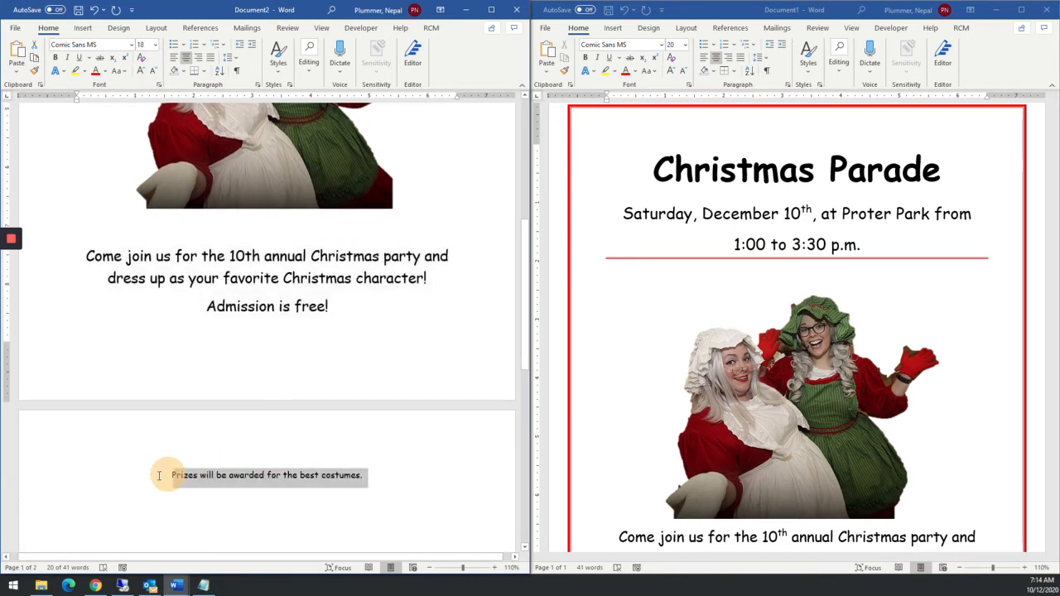
pyautogui.click(155, 46)
pyautogui.click(146, 120)
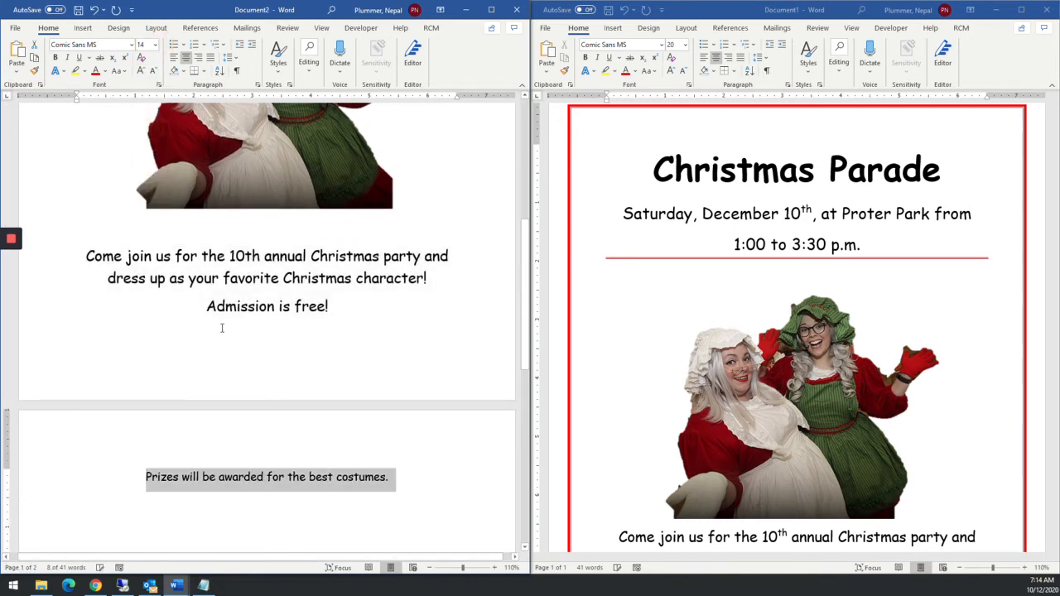
# Step: Delete the blank line above the prizes line and the blank line between the title and the date
pyautogui.click(331, 343)
pyautogui.press('Delete')
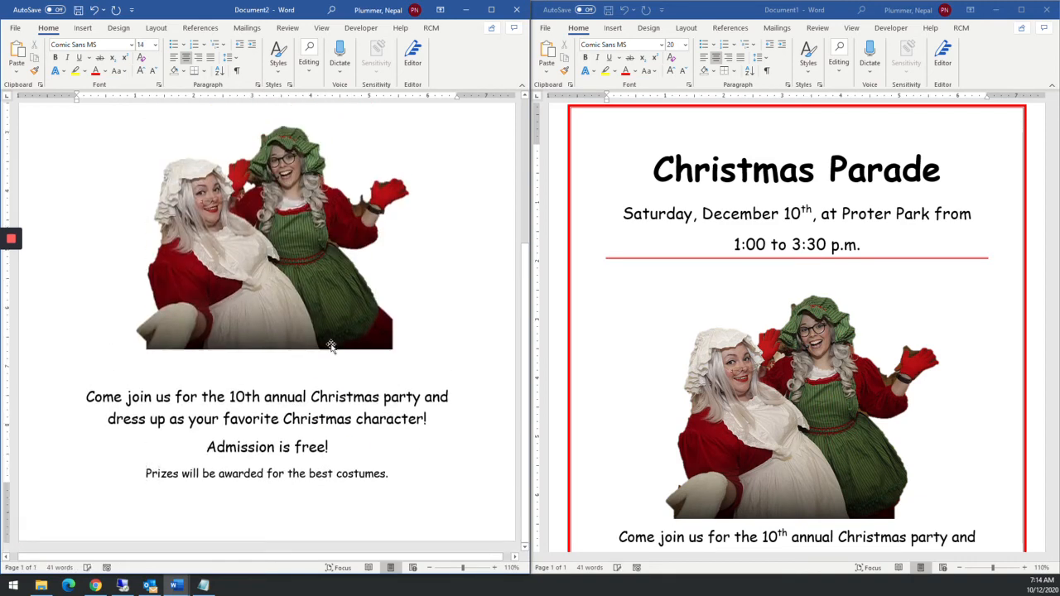
pyautogui.scroll(5, 323, 323)
pyautogui.click(256, 230)
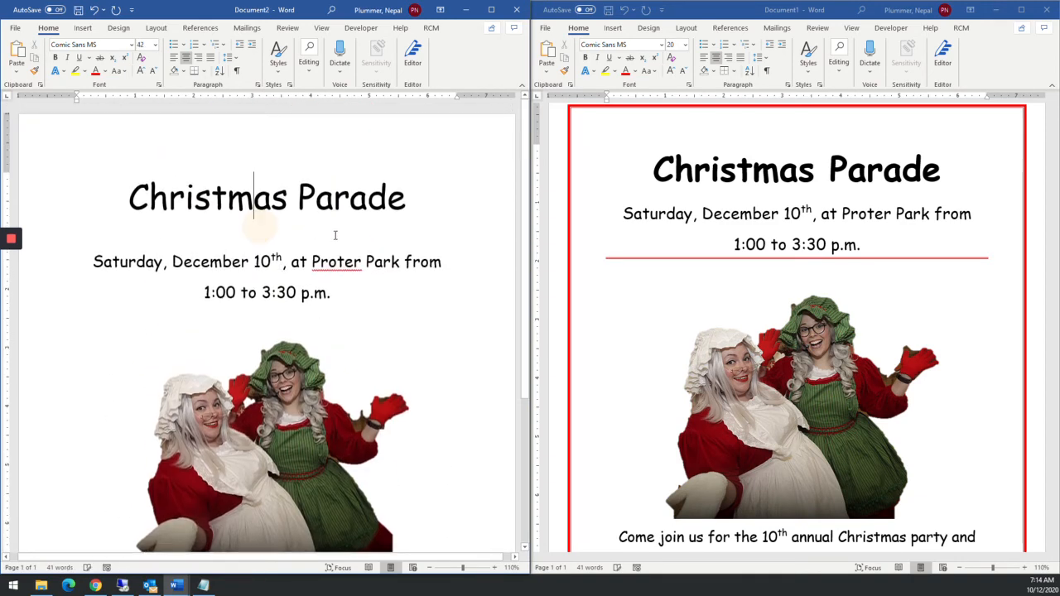
pyautogui.press('Delete')
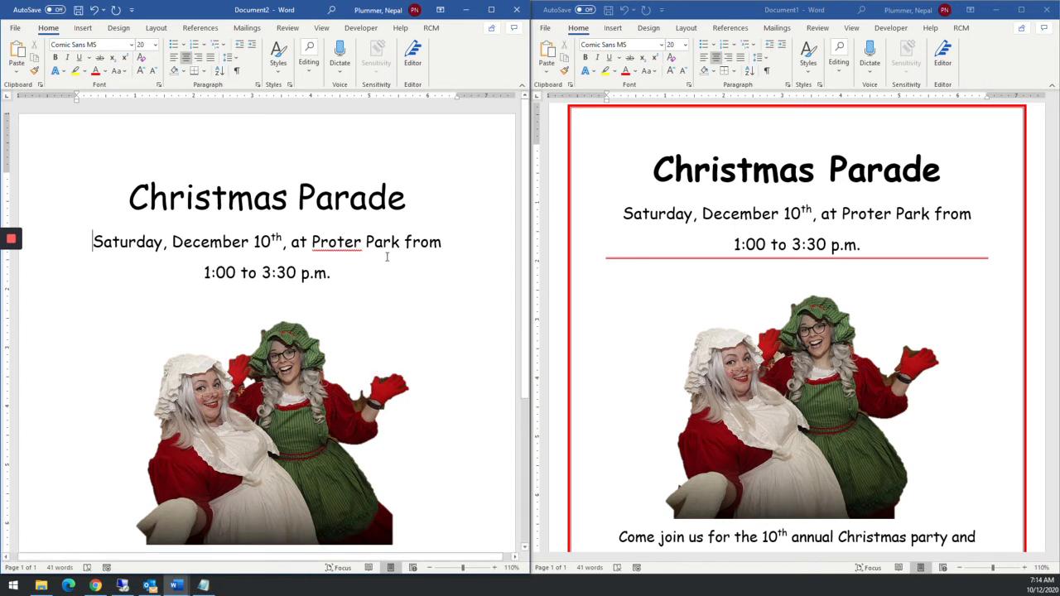
# Step: Apply a red 3 pt box page border with the thick-and-thin line style to the whole document
pyautogui.scroll(-4, 386, 258)
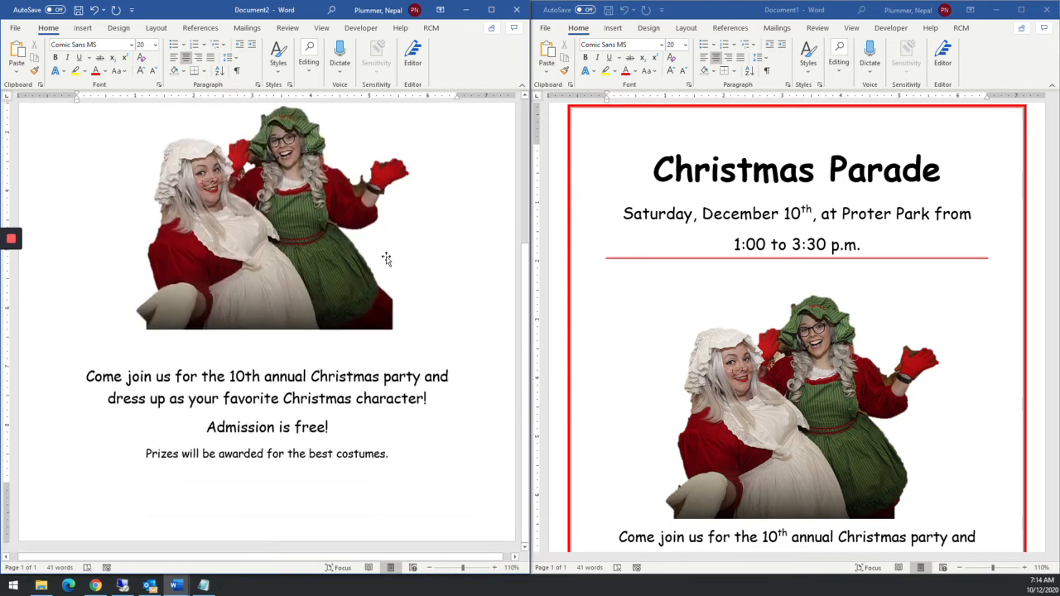
pyautogui.scroll(4, 386, 258)
pyautogui.scroll(1, 663, 293)
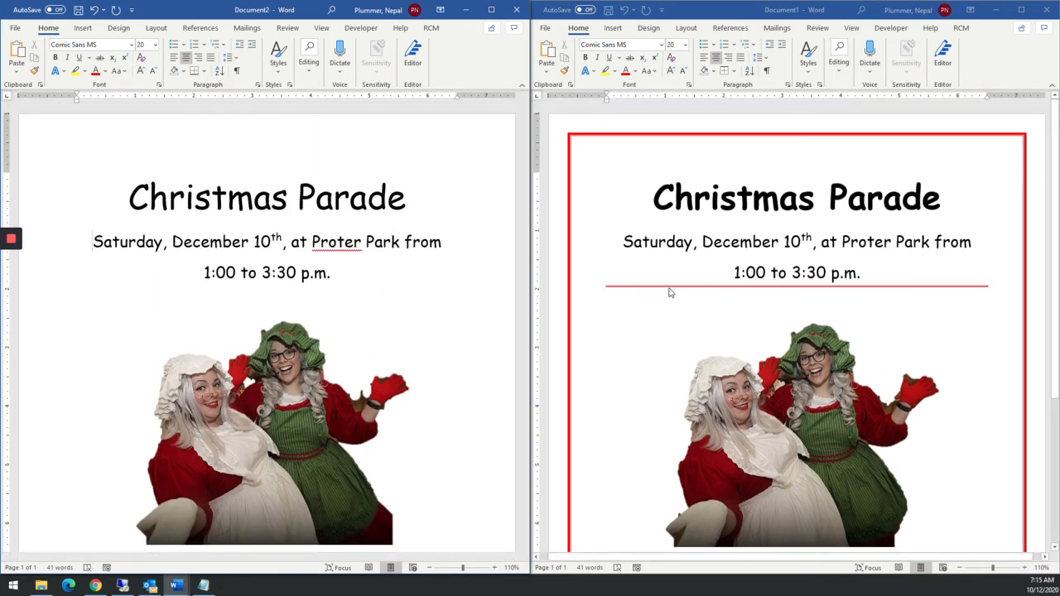
pyautogui.click(147, 200)
pyautogui.click(118, 28)
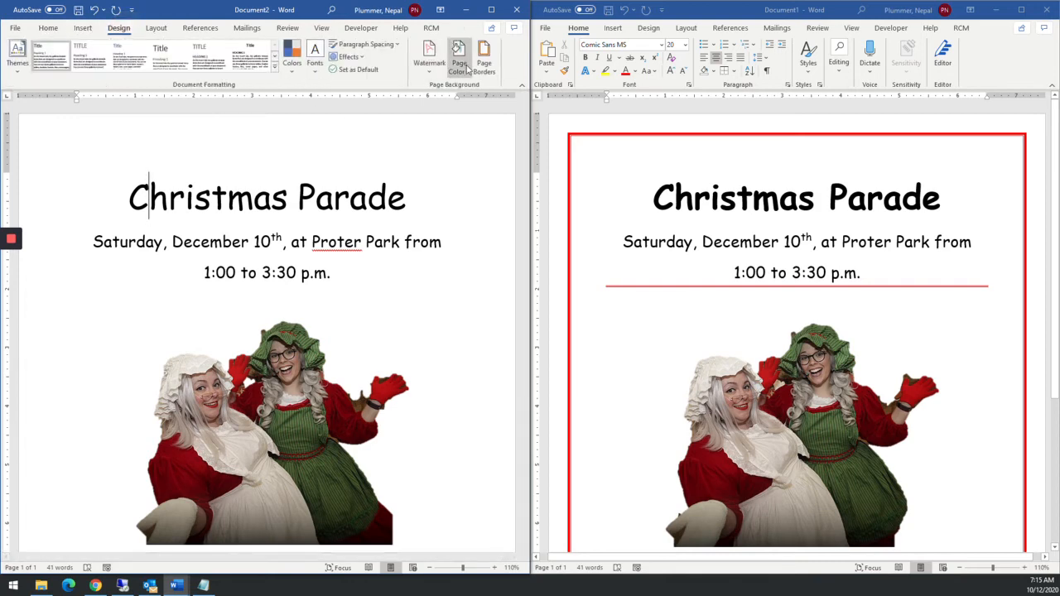
pyautogui.click(484, 62)
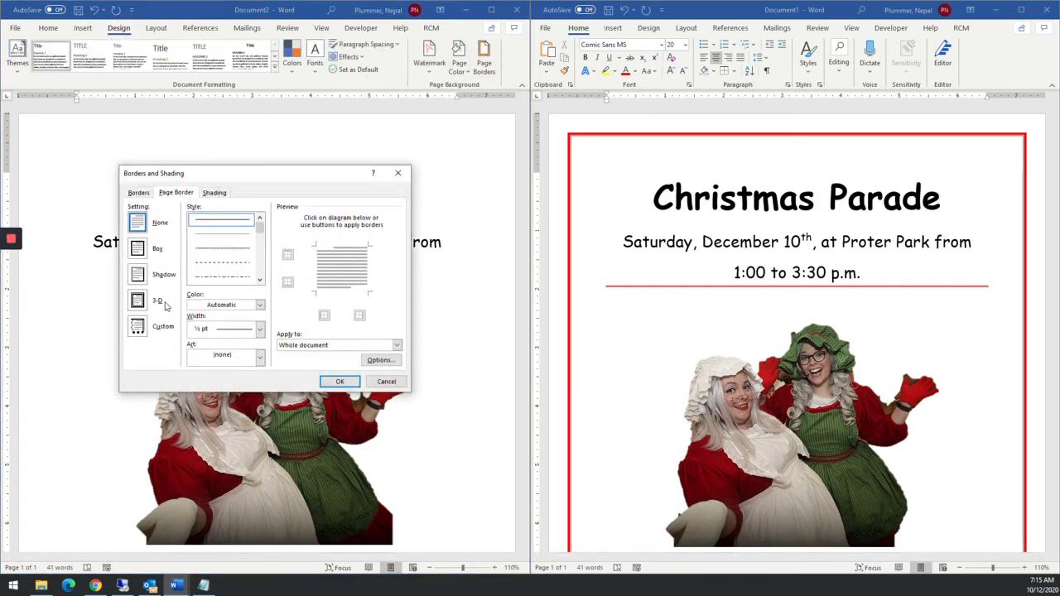
pyautogui.click(259, 233)
pyautogui.click(259, 233)
pyautogui.click(259, 232)
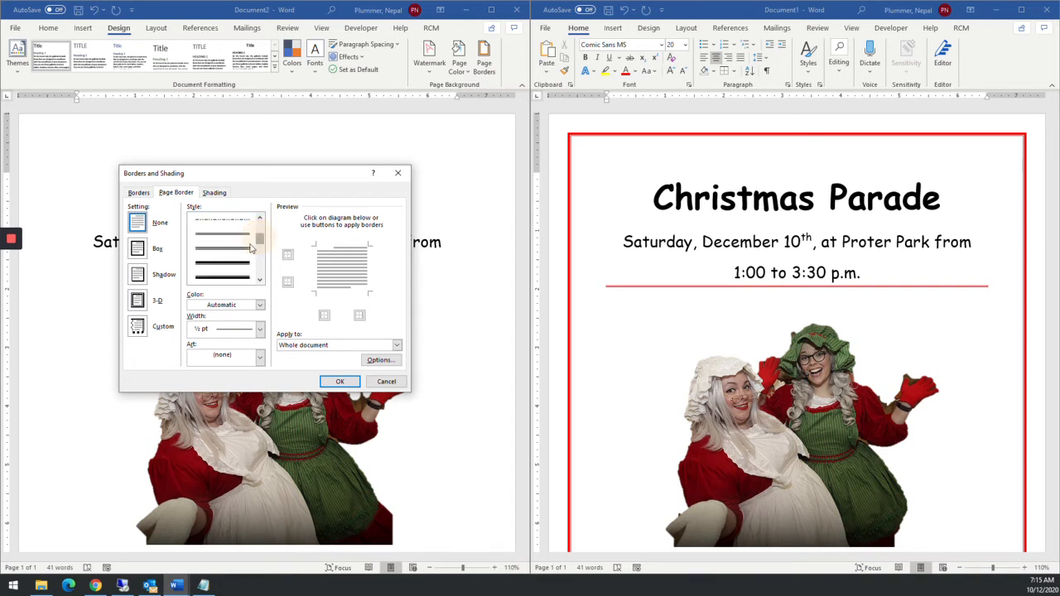
pyautogui.click(235, 269)
pyautogui.click(260, 304)
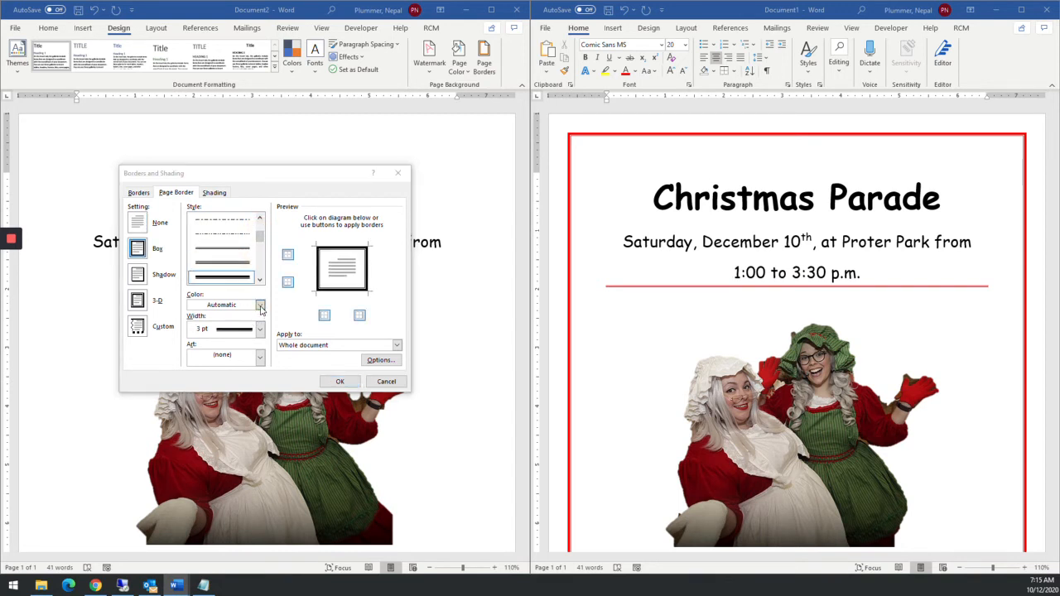
pyautogui.click(192, 425)
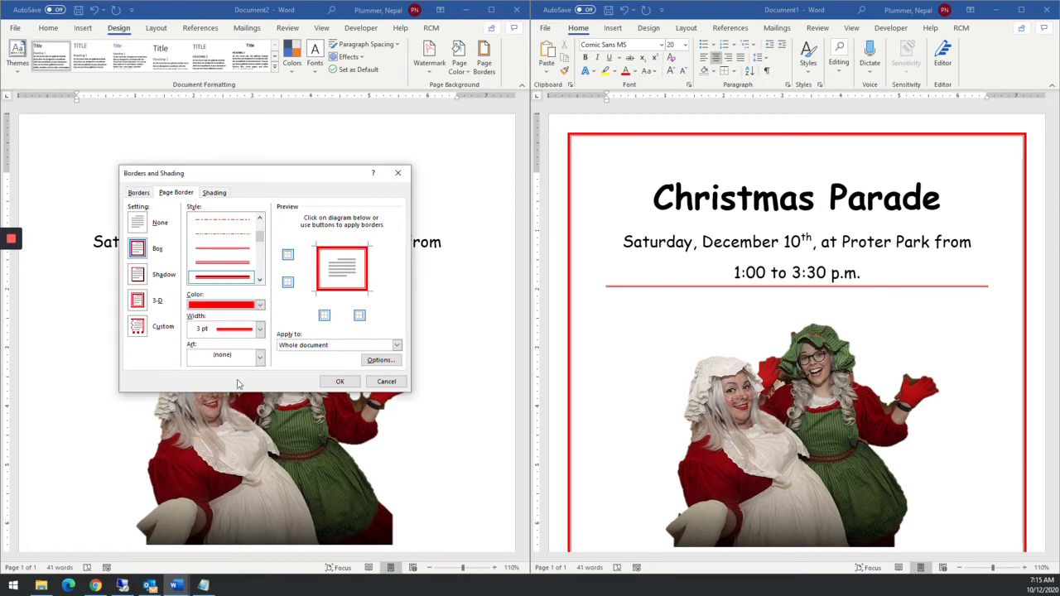
pyautogui.click(327, 382)
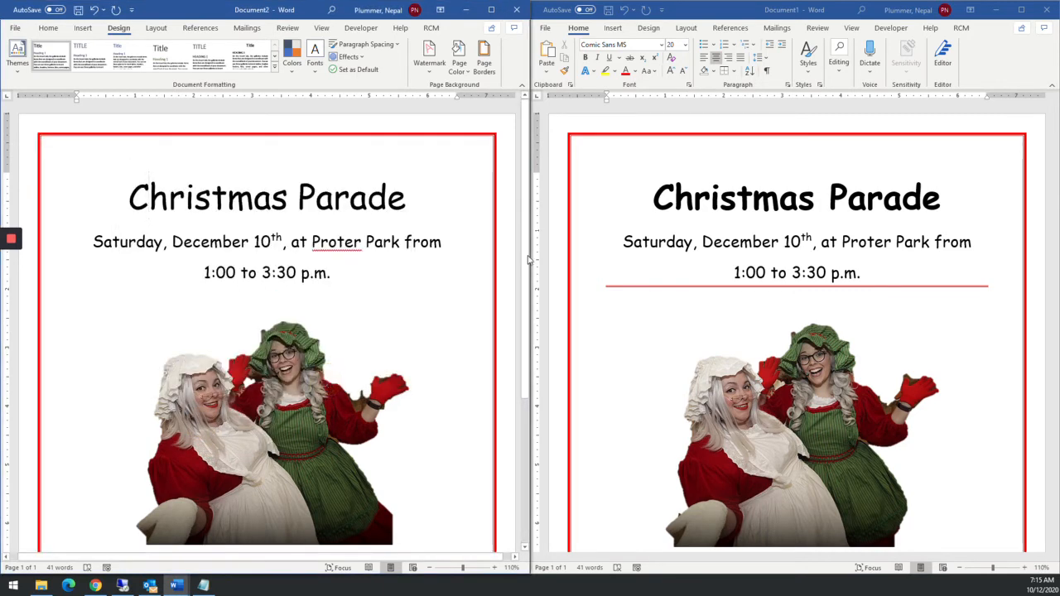
# Step: Try to add a red ½ pt double-line bottom border under the date and time paragraph
pyautogui.click(345, 279)
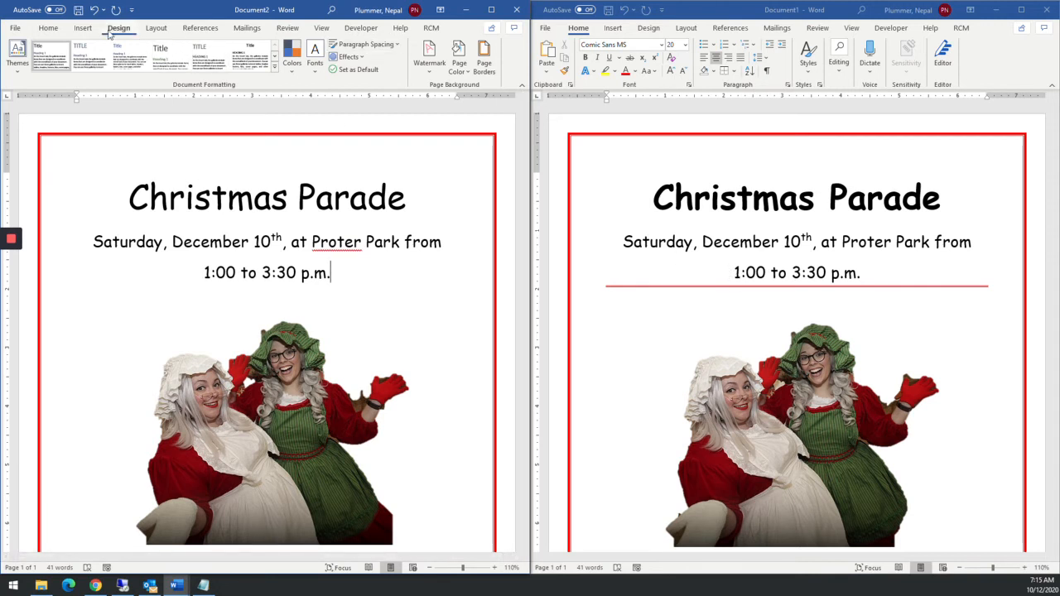
pyautogui.click(48, 27)
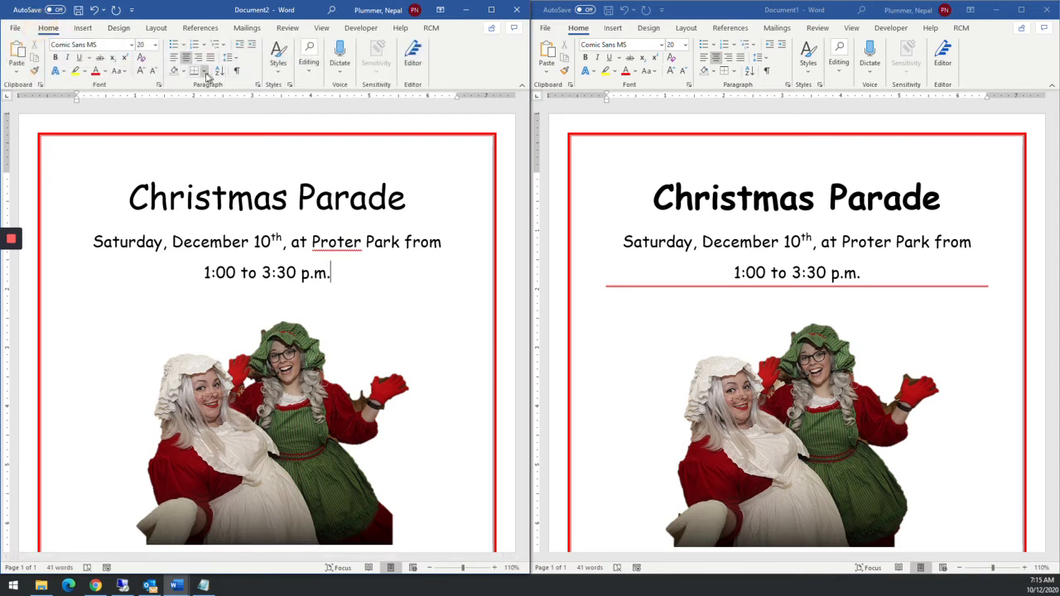
pyautogui.click(206, 72)
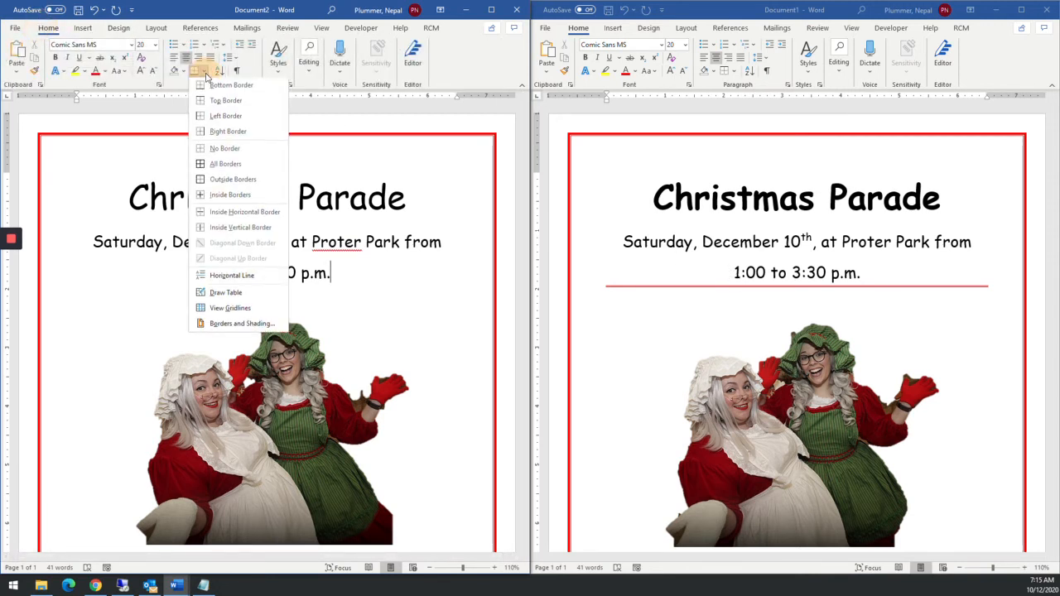
pyautogui.click(240, 324)
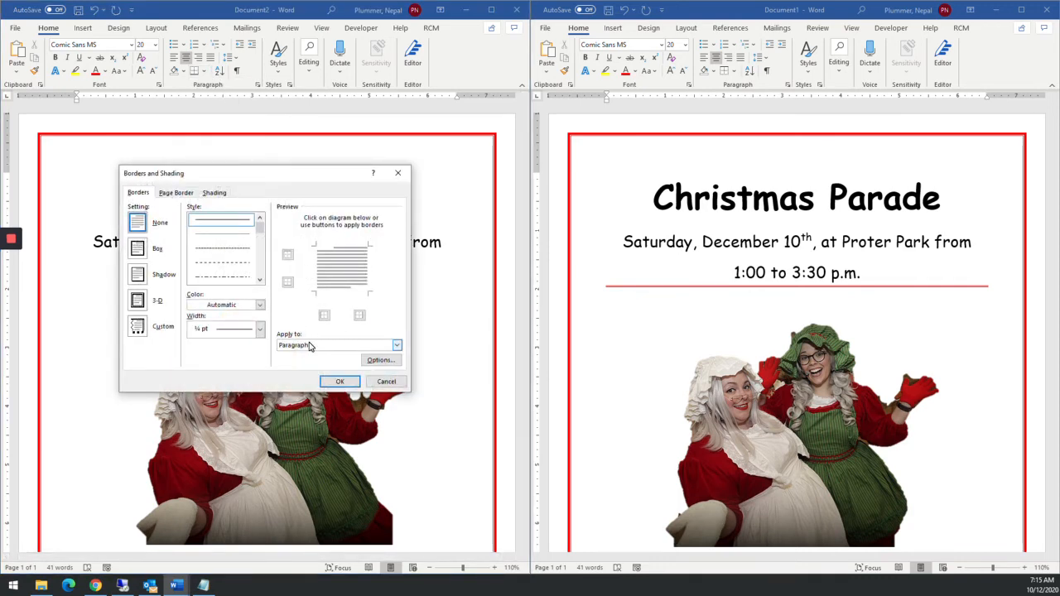
pyautogui.click(337, 292)
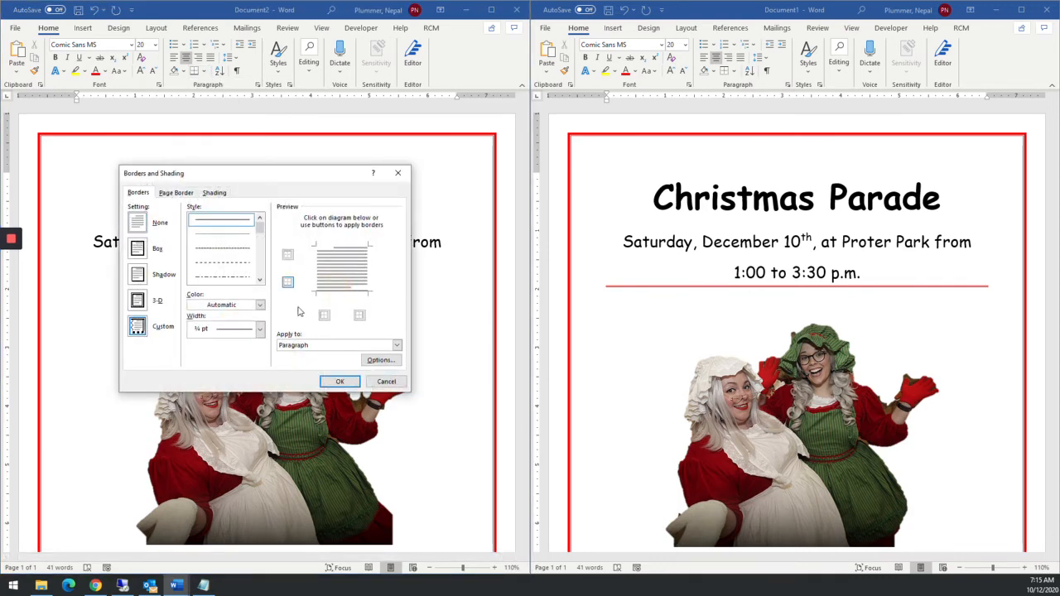
pyautogui.moveTo(258, 220); pyautogui.dragTo(260, 232)
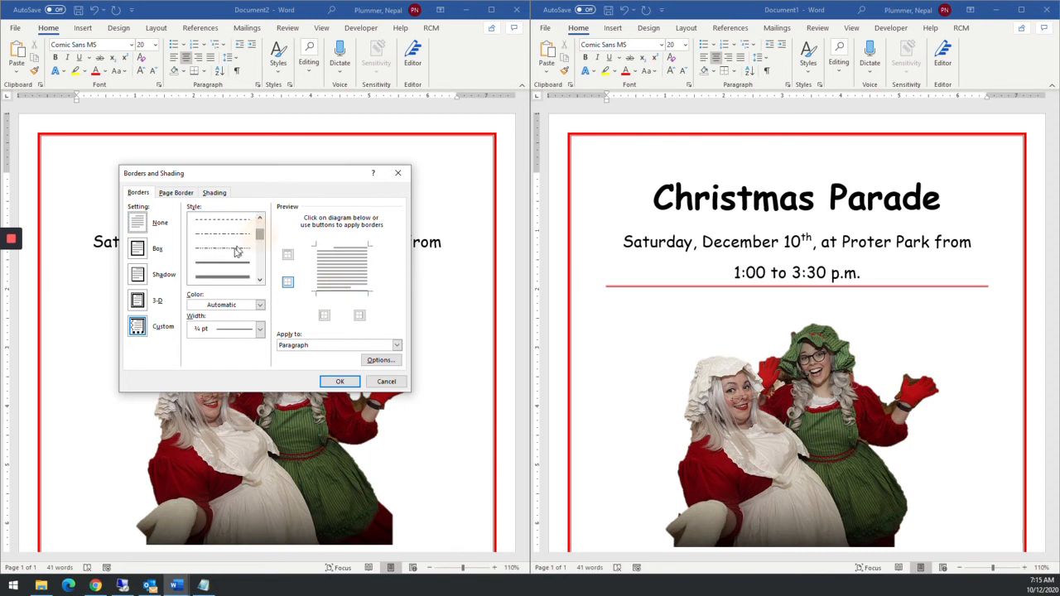
pyautogui.click(227, 277)
pyautogui.click(260, 307)
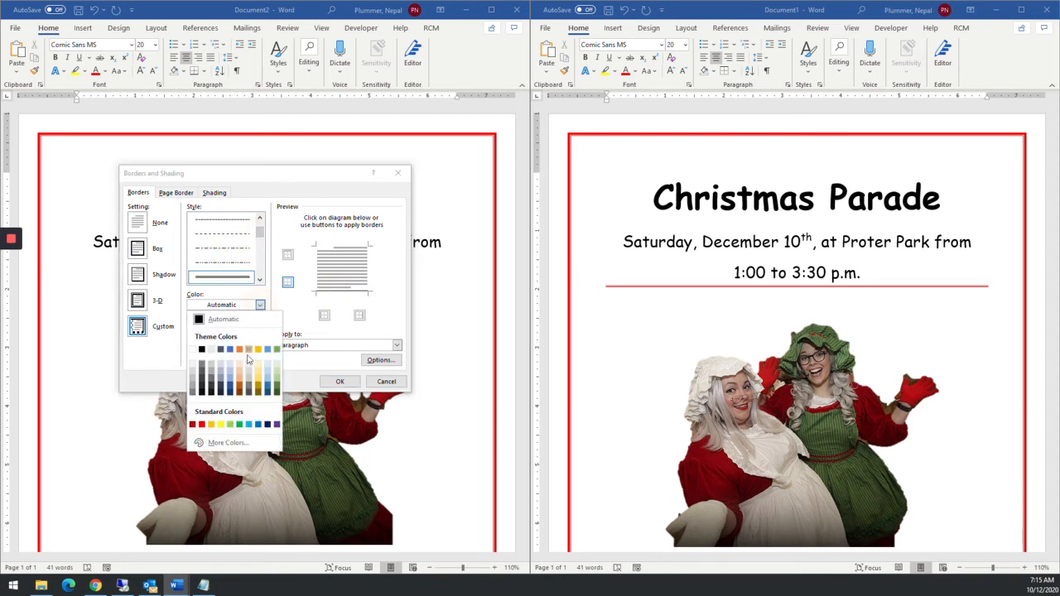
pyautogui.click(202, 425)
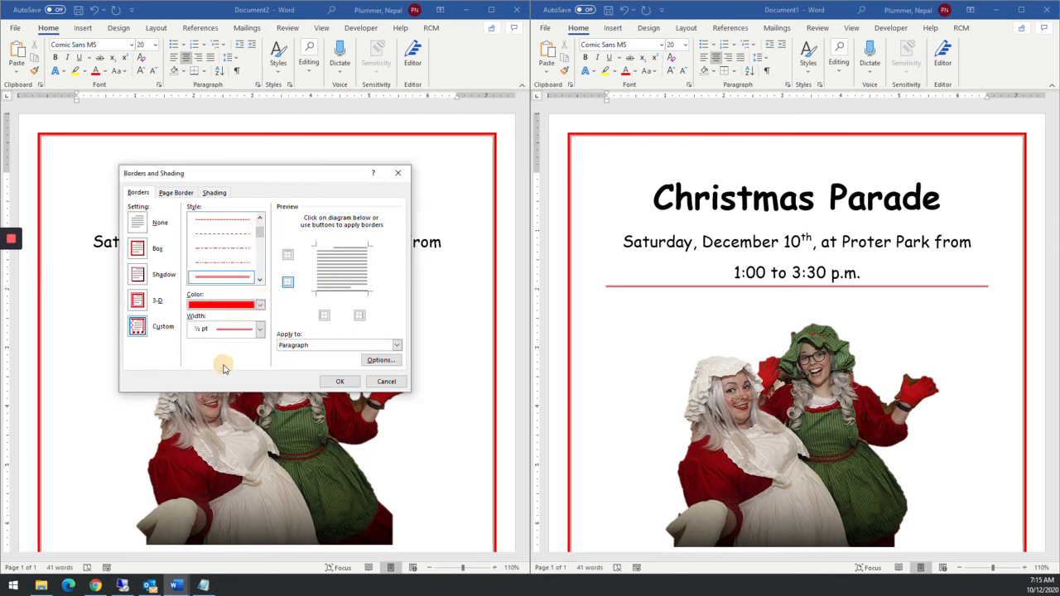
pyautogui.click(230, 282)
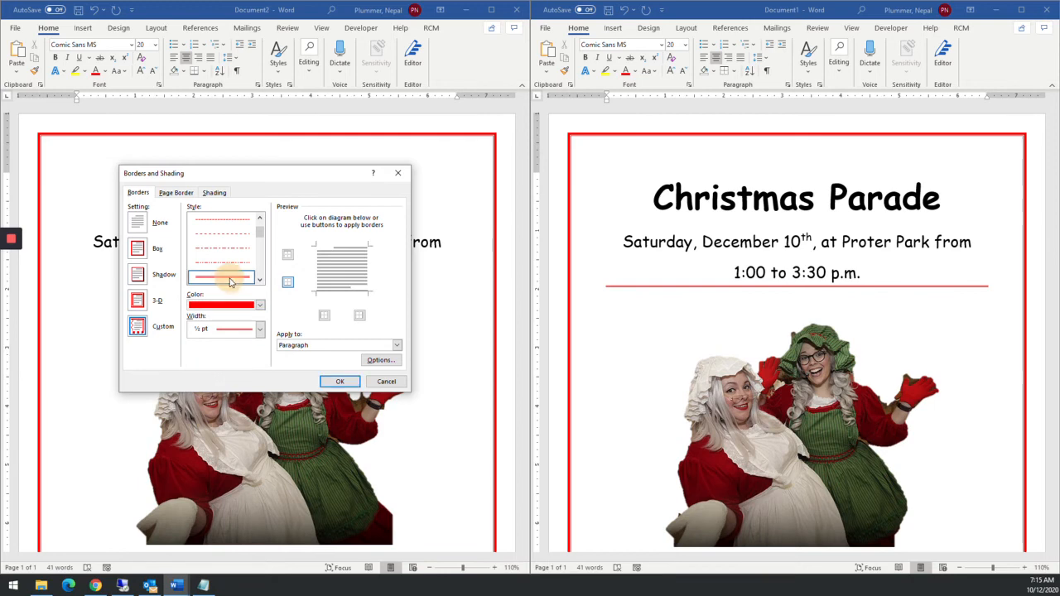
pyautogui.click(340, 381)
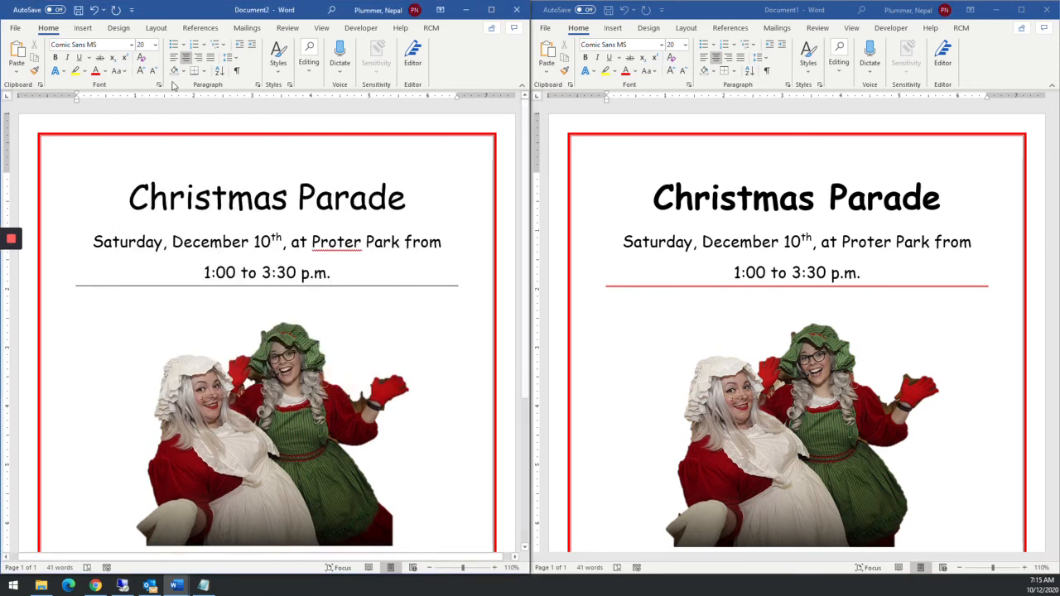
# Step: Set the bottom border of the date and time paragraph to a red ½ pt double line
pyautogui.click(204, 73)
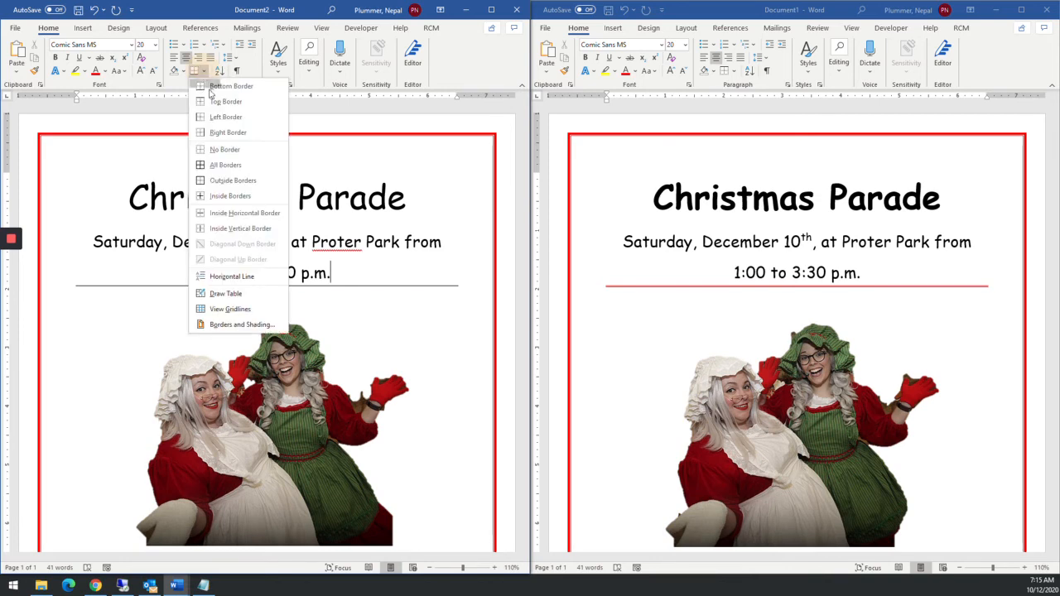
pyautogui.click(228, 324)
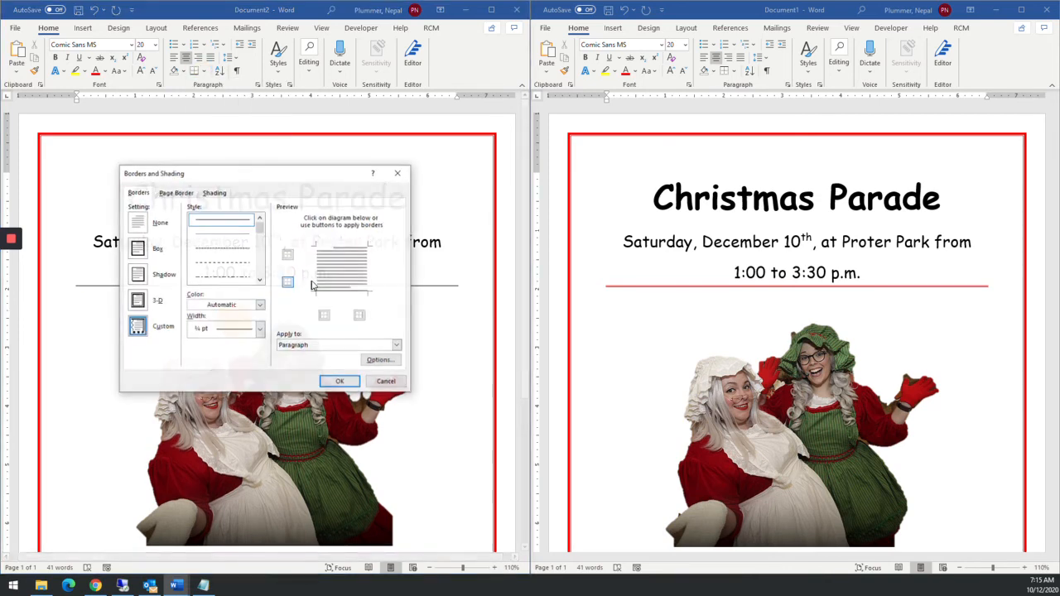
pyautogui.click(259, 262)
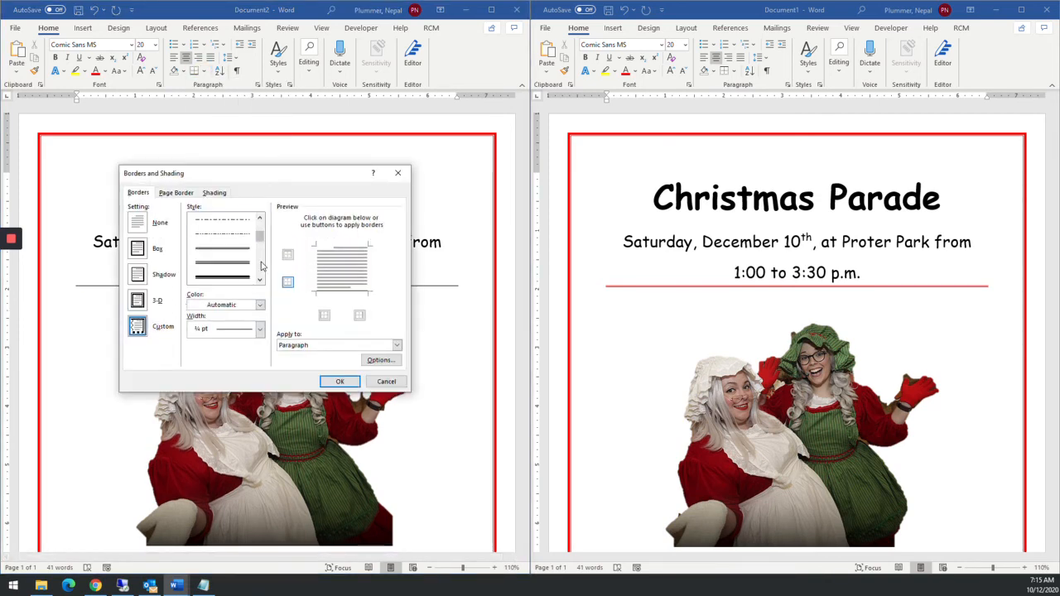
pyautogui.click(222, 250)
pyautogui.click(328, 291)
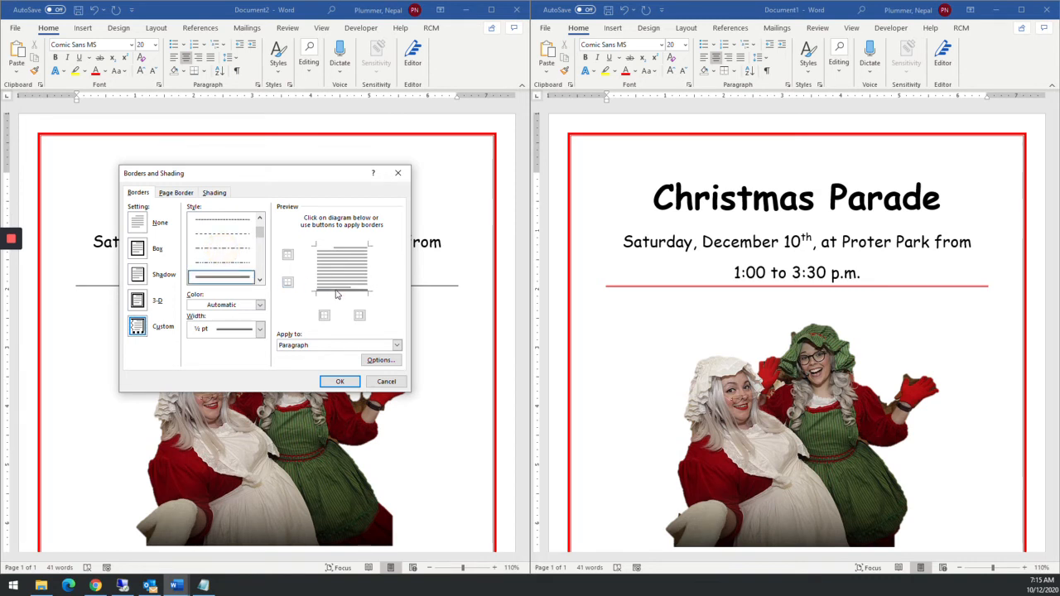
pyautogui.click(249, 304)
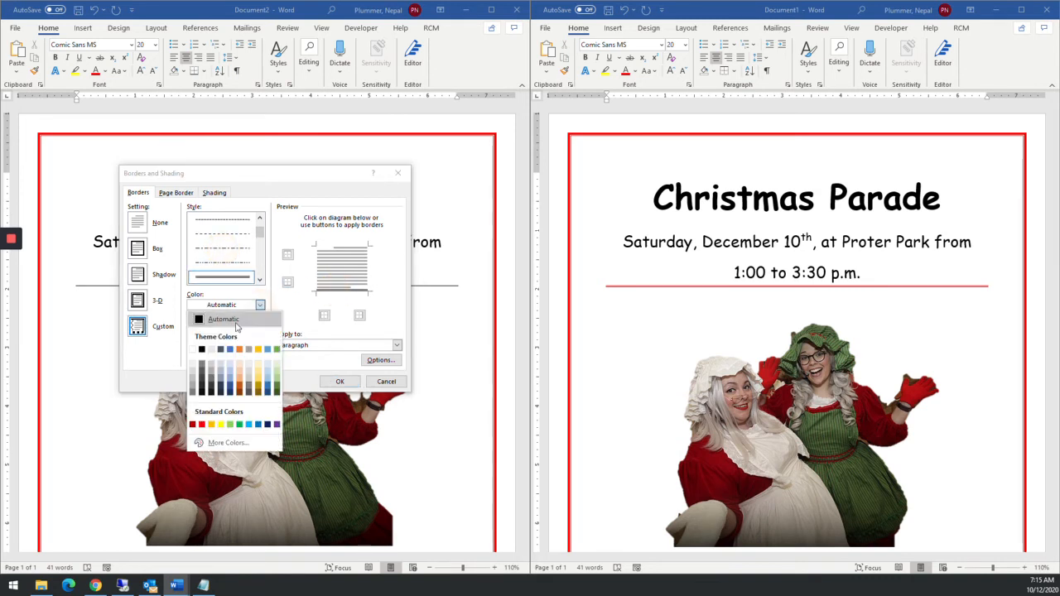
pyautogui.click(209, 420)
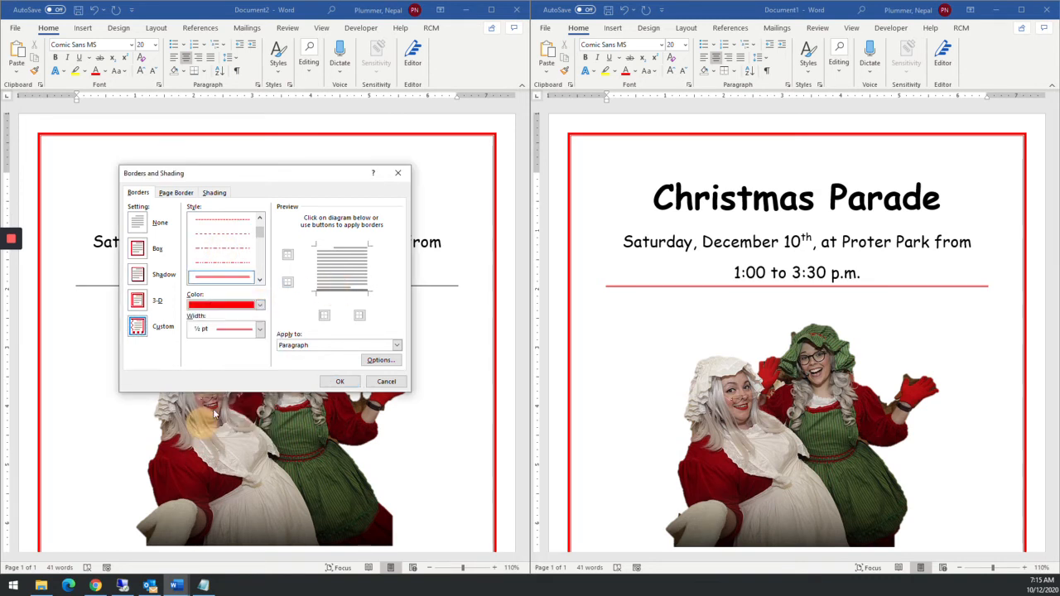
pyautogui.click(337, 294)
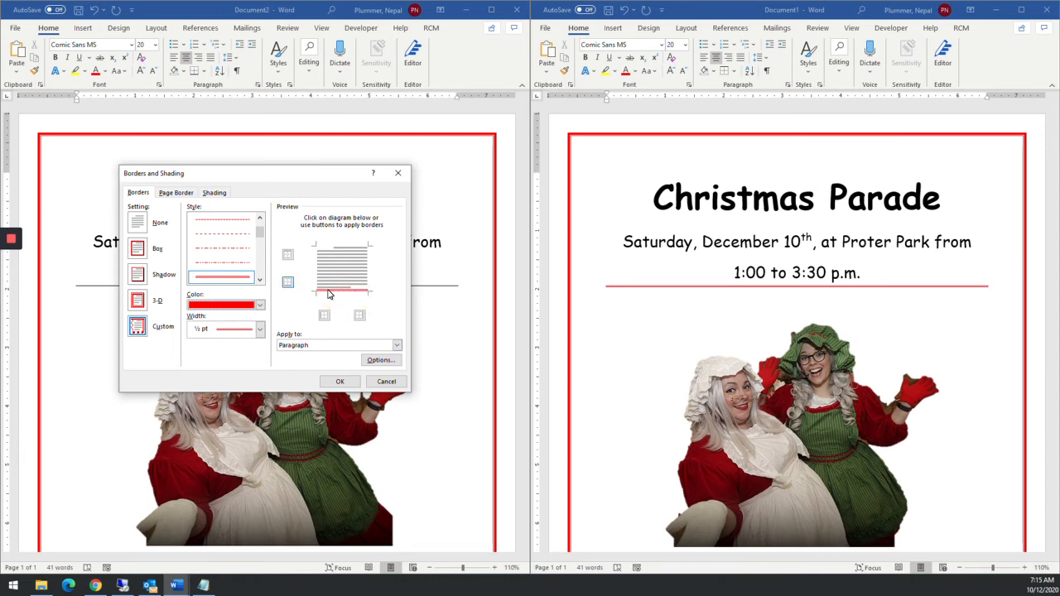
pyautogui.click(340, 381)
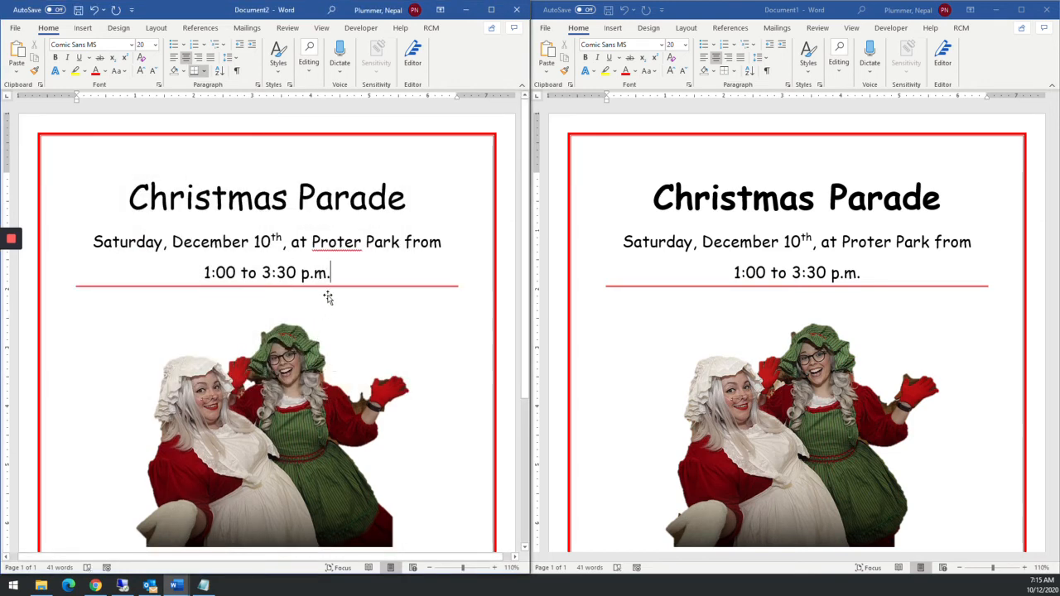
# Step: Add a top border in the same red double-line style above the "Prizes will be awarded for the best costumes." line
pyautogui.scroll(-5, 328, 298)
pyautogui.scroll(-5, 746, 348)
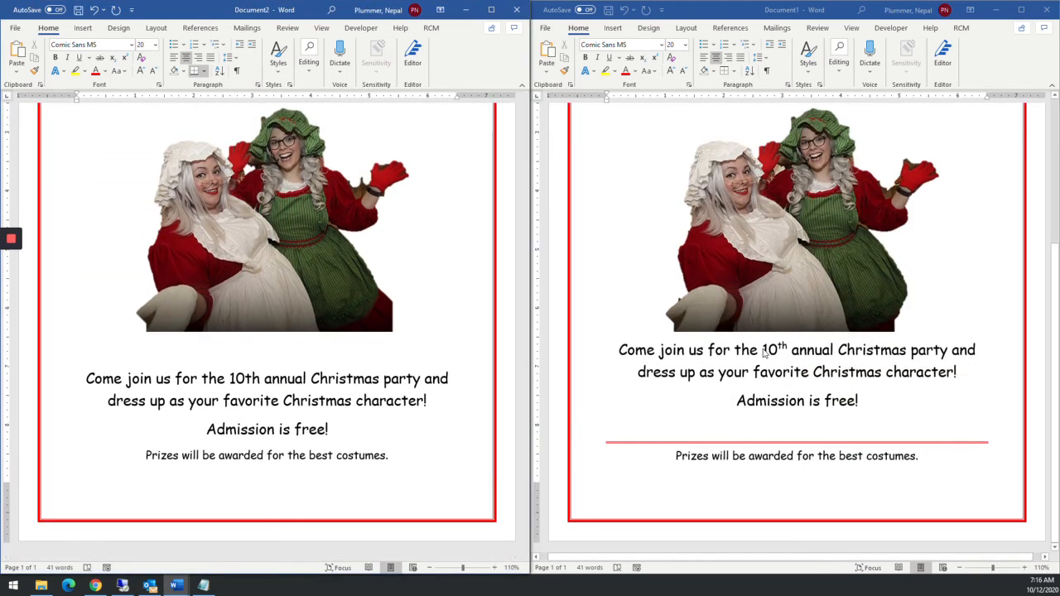
pyautogui.click(146, 455)
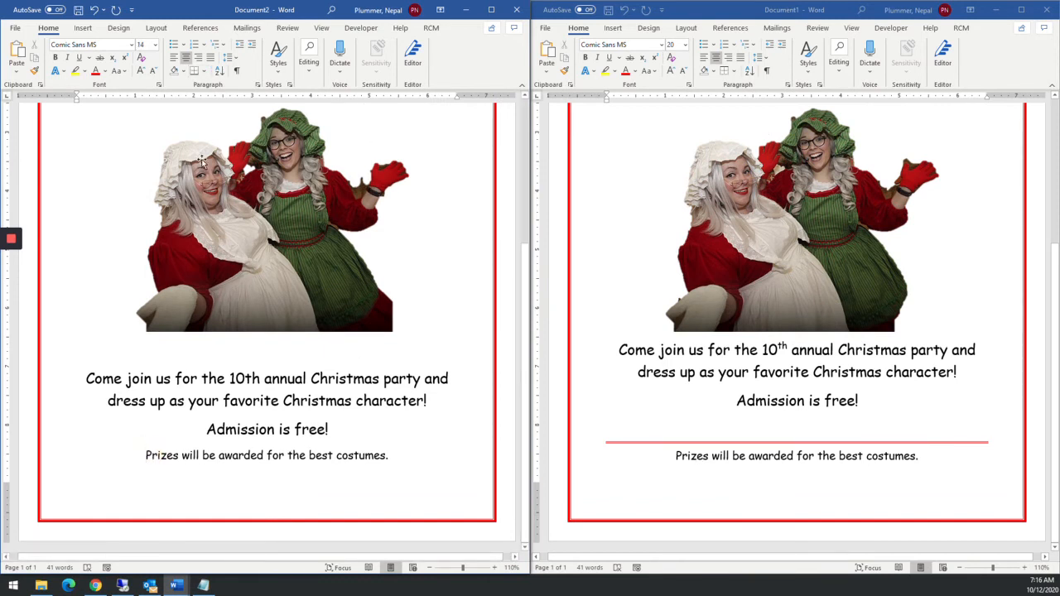
pyautogui.click(203, 74)
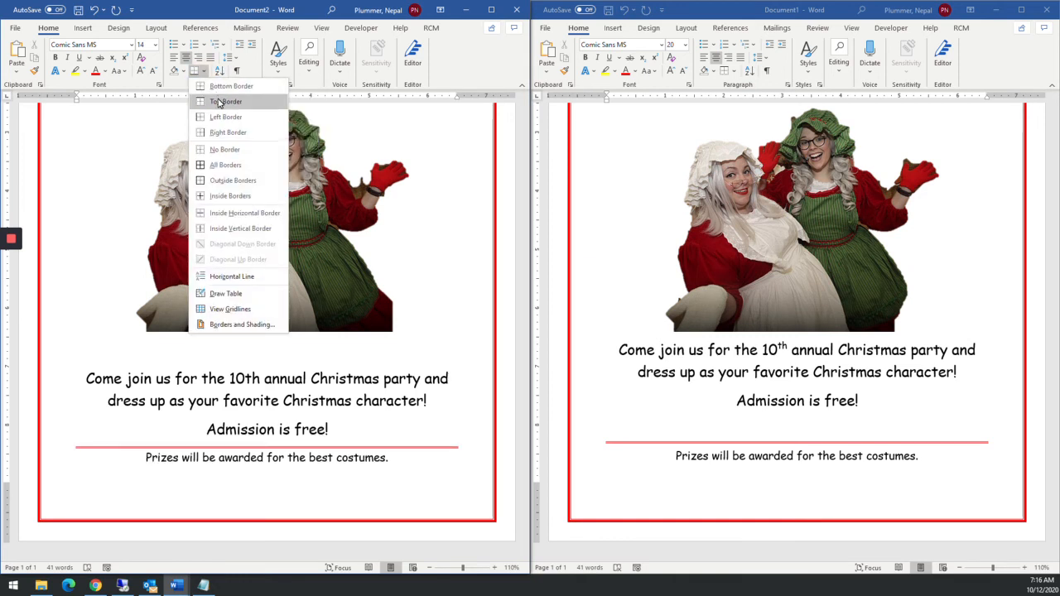
pyautogui.click(218, 102)
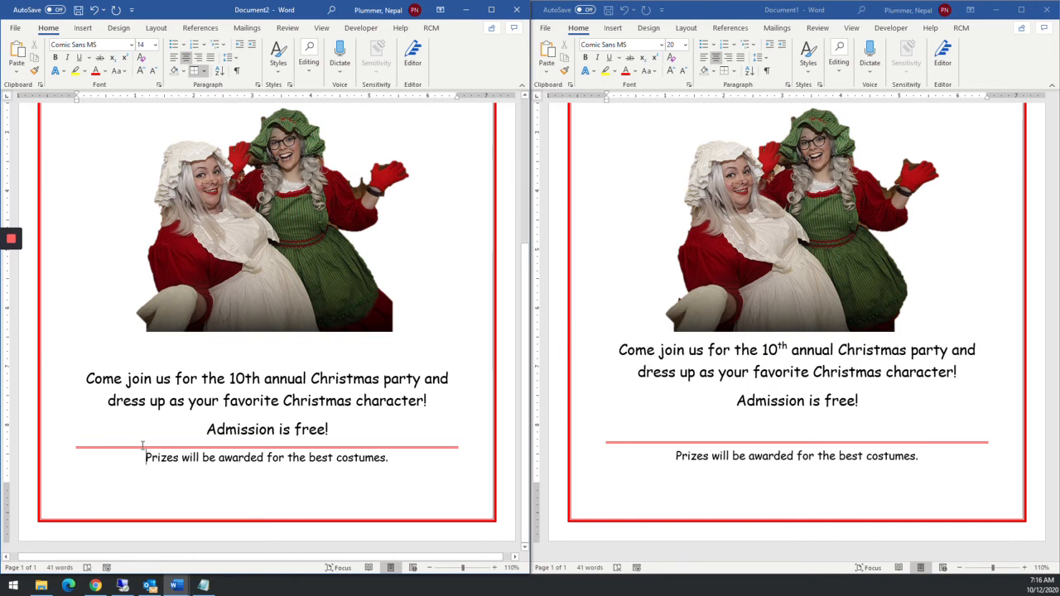
pyautogui.click(340, 424)
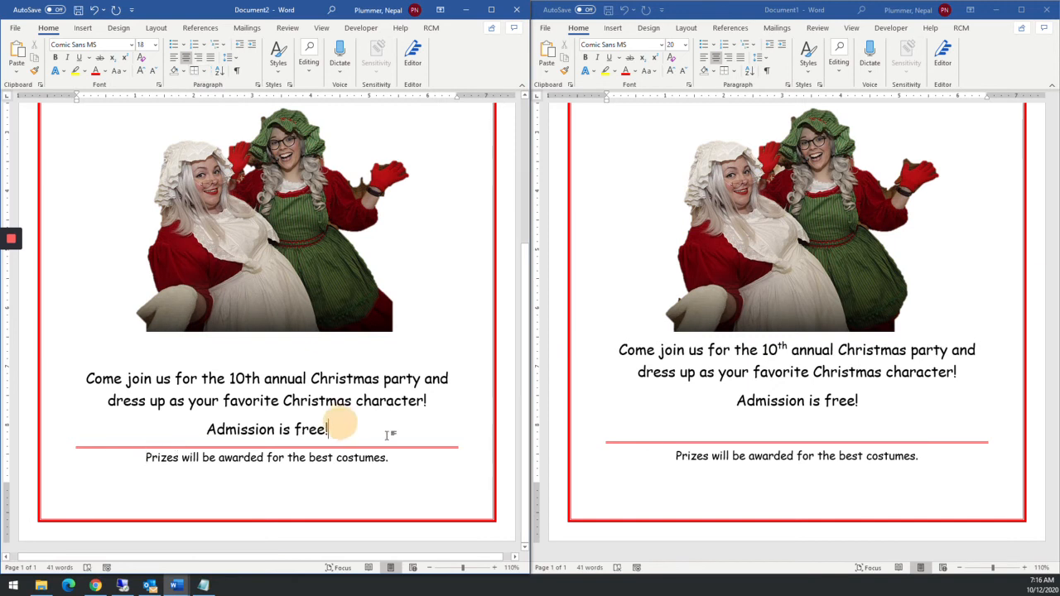
pyautogui.press('Return')
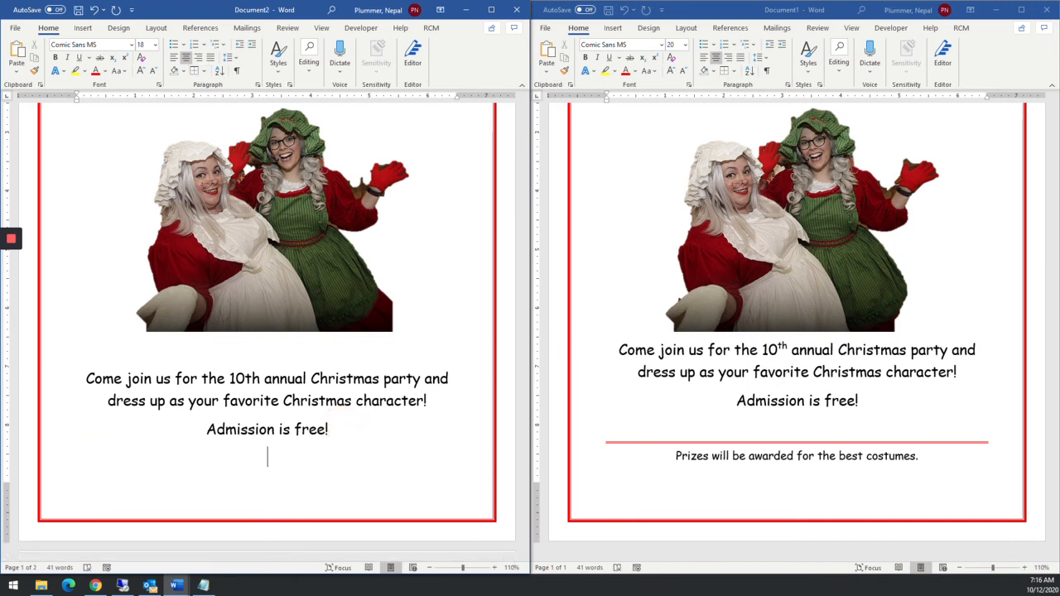
pyautogui.press('BackSpace')
pyautogui.press('BackSpace')
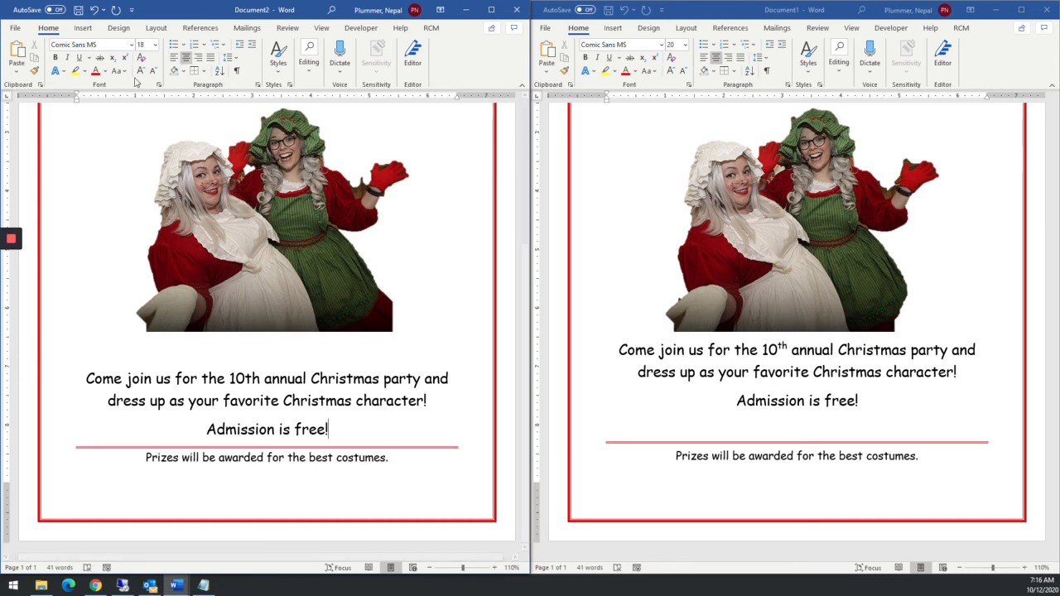
# Step: Insert a blank line with font size 10 after "Admission is free!"
pyautogui.click(155, 45)
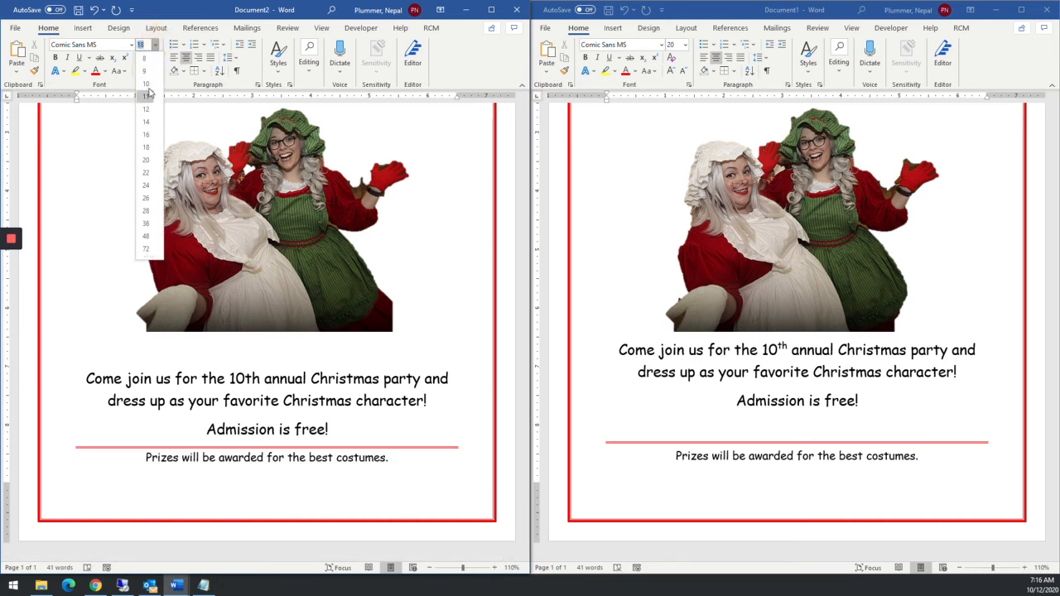
pyautogui.click(146, 84)
pyautogui.press('Return')
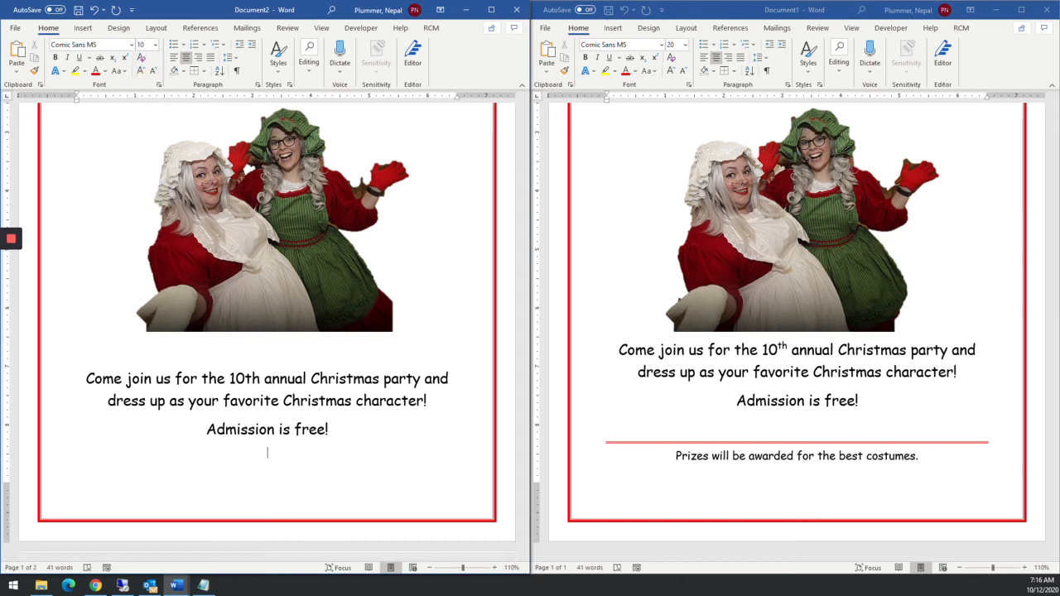
# Step: Delete the blank line after "Admission is free!" and the blank line above the "Come join us" paragraph
pyautogui.scroll(-3, 240, 307)
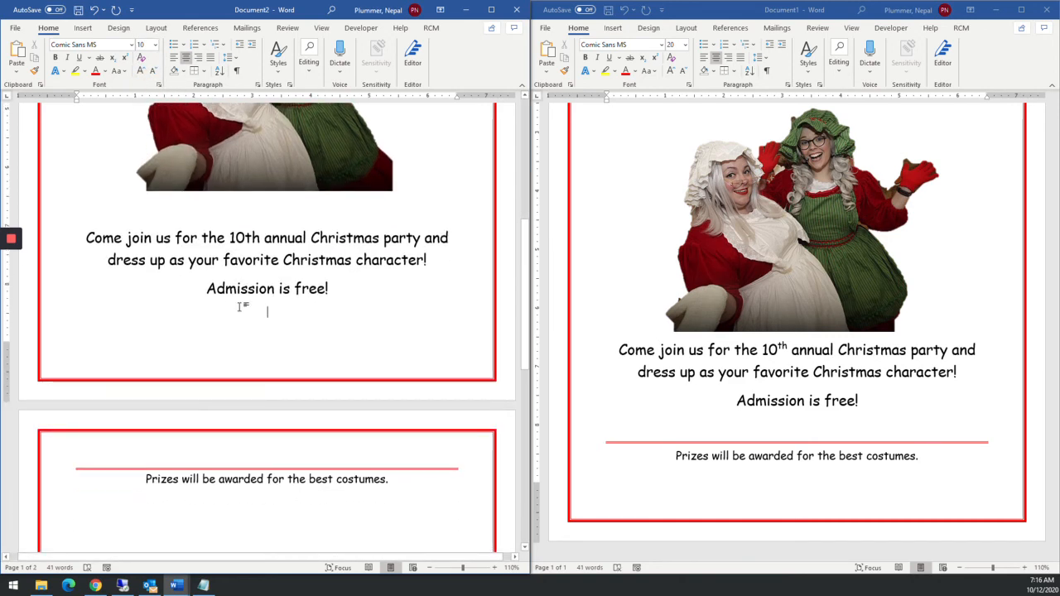
pyautogui.press('Delete')
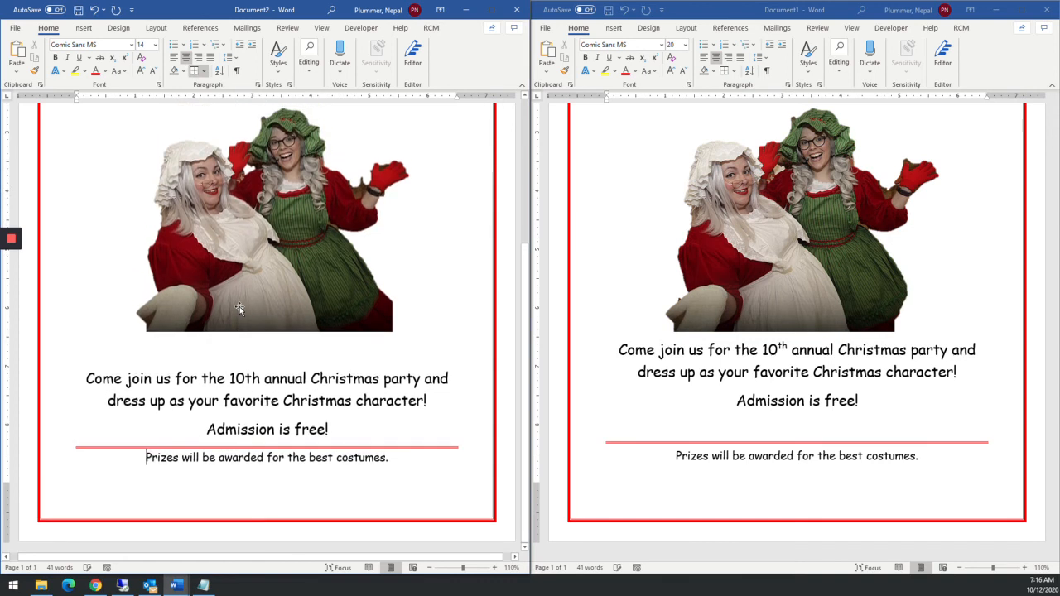
pyautogui.click(267, 353)
pyautogui.press('Delete')
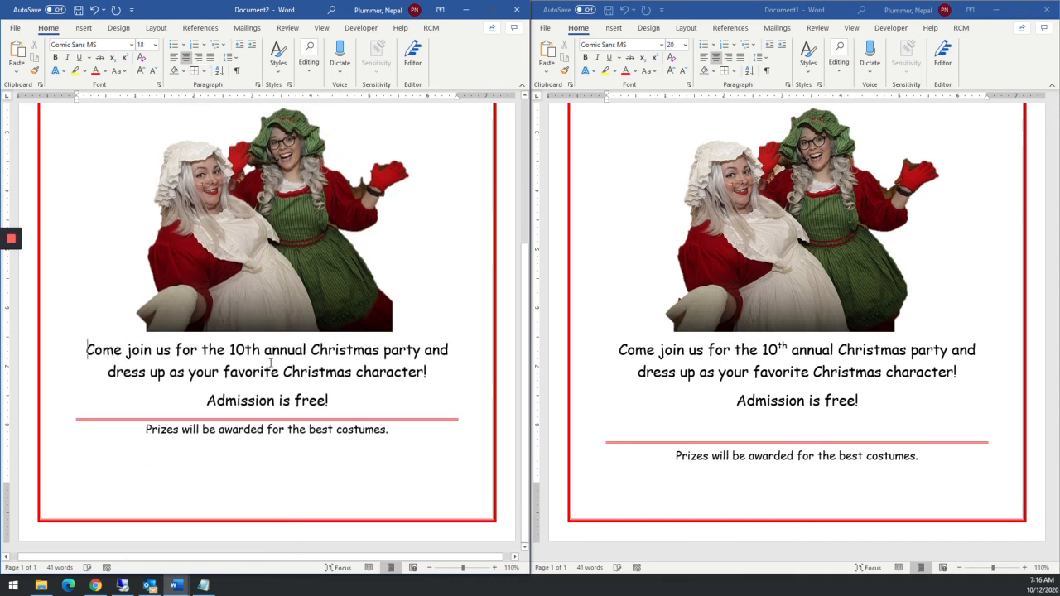
# Step: Insert a blank line after "Admission is free!" to separate it from the bordered prizes line
pyautogui.press('Down')
pyautogui.press('End')
pyautogui.press('Return')
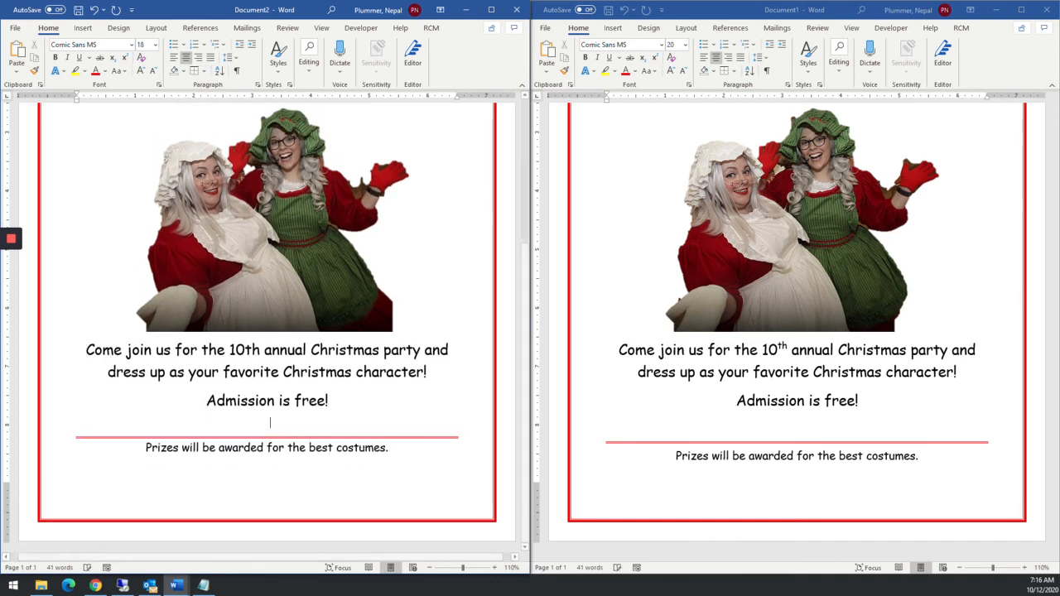
# Step: Correct the misspelled park name "Proter" to "Porter" in the date and place line of the new flyer
pyautogui.scroll(5, 613, 469)
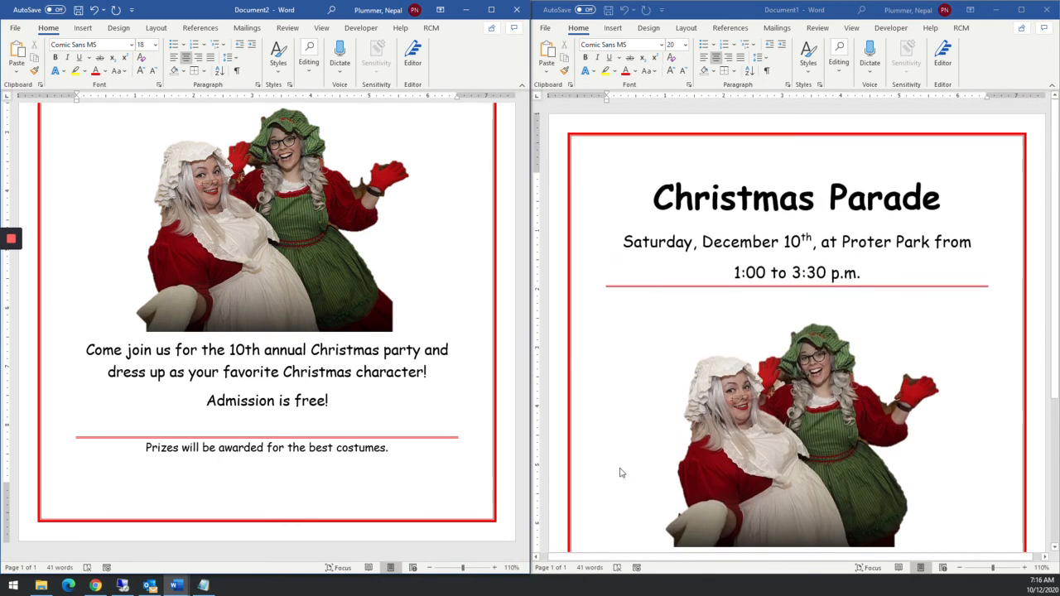
pyautogui.scroll(5, 433, 417)
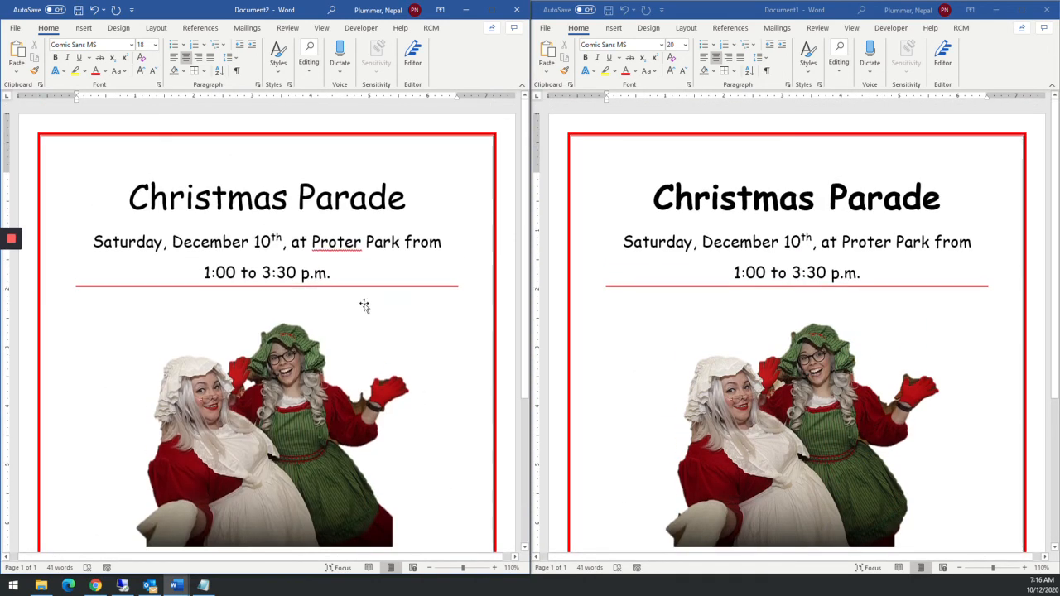
pyautogui.click(331, 244)
pyautogui.press('Left')
pyautogui.press('Delete')
pyautogui.press('Delete')
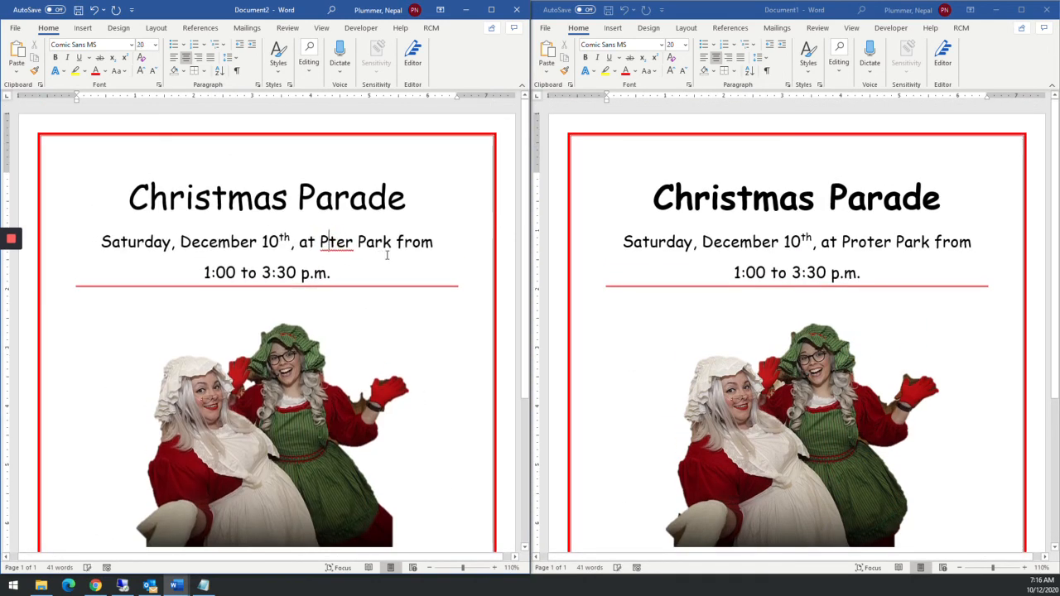
pyautogui.write('or')
# Step: Look over the new flyer and review the Christmas Flyer Rubric criteria on the assignment page in Chrome
pyautogui.scroll(-3, 323, 338)
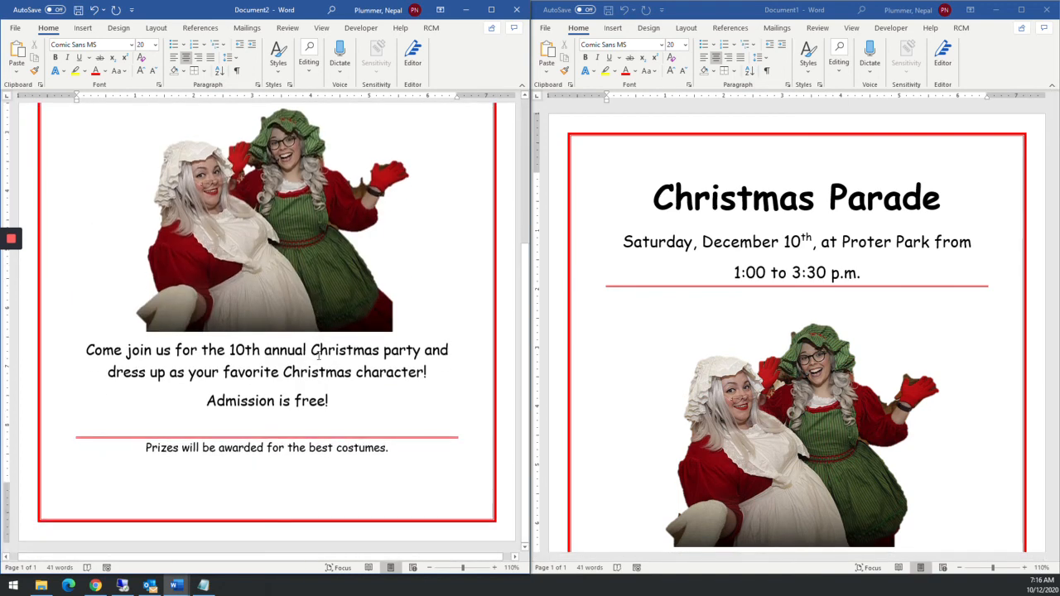
pyautogui.scroll(1, 318, 358)
pyautogui.scroll(3, 318, 358)
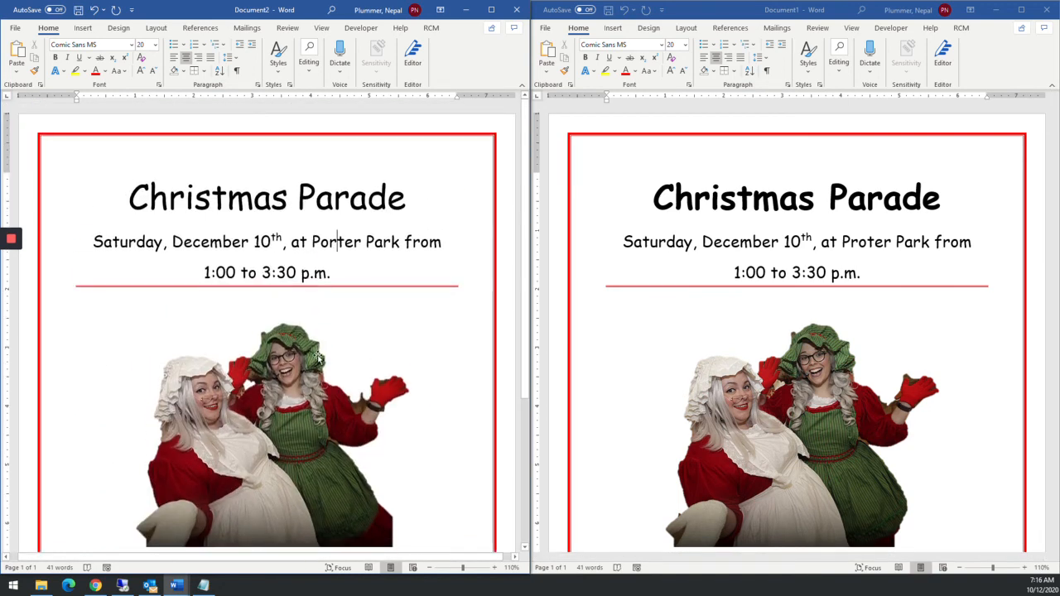
pyautogui.click(95, 585)
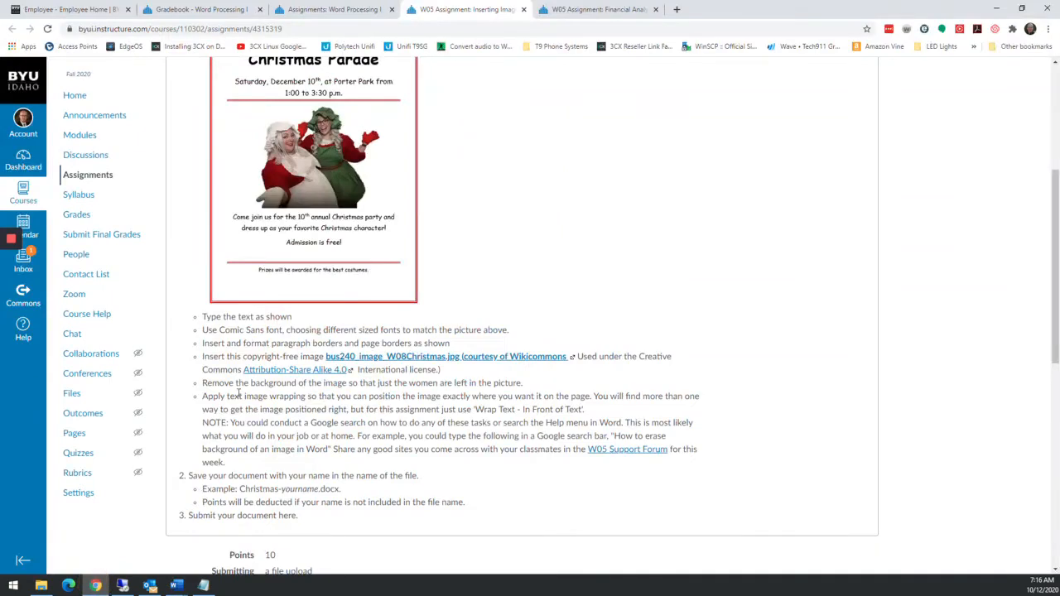
pyautogui.scroll(-6, 226, 414)
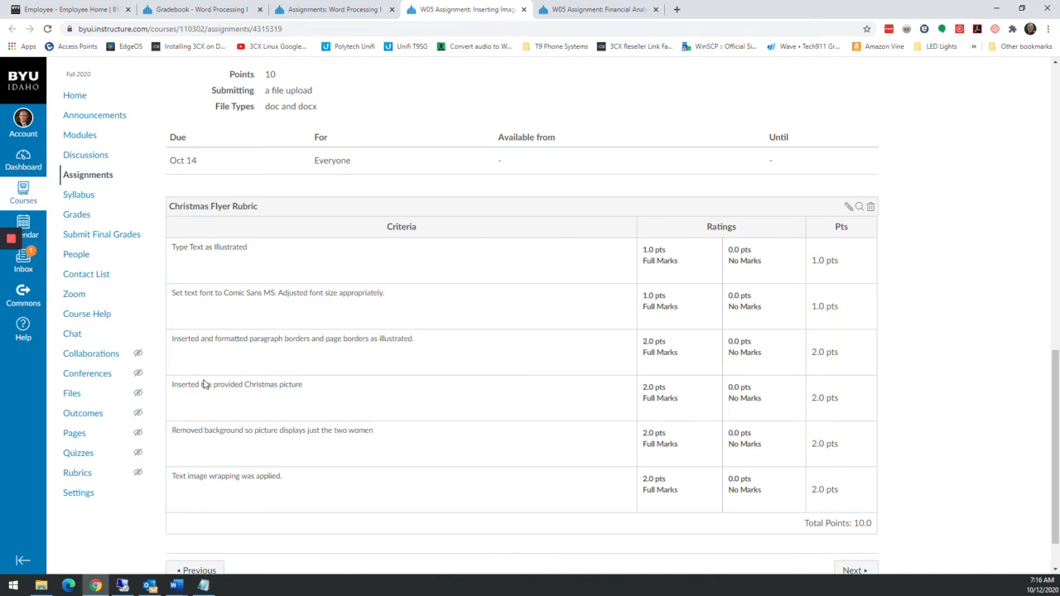
pyautogui.moveTo(203, 385); pyautogui.dragTo(253, 385)
# Step: Switch to the finished flyer in Word and set its picture's text wrapping to Square
pyautogui.click(176, 586)
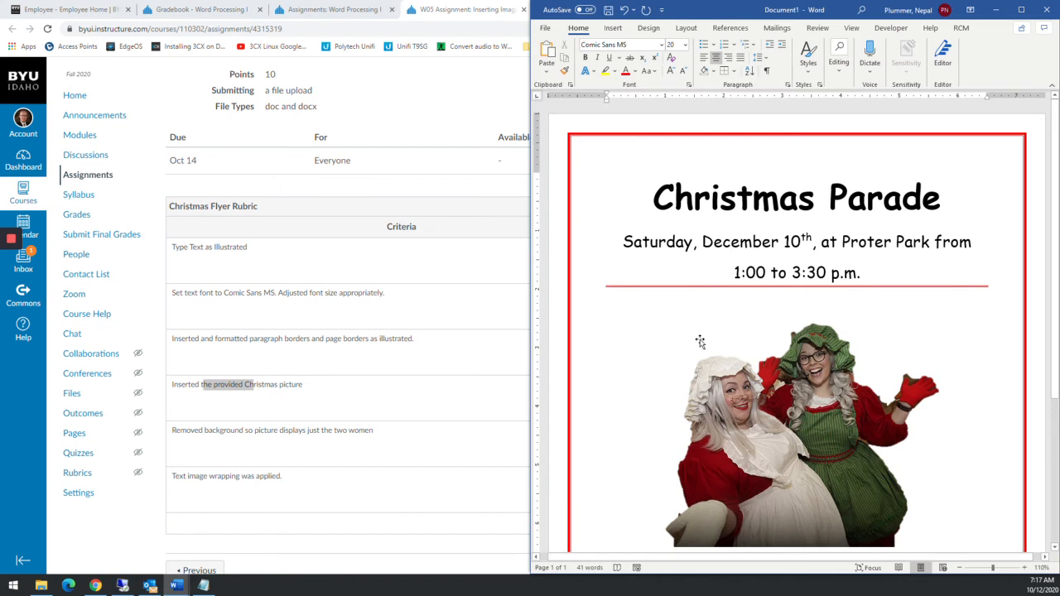
pyautogui.scroll(-4, 697, 341)
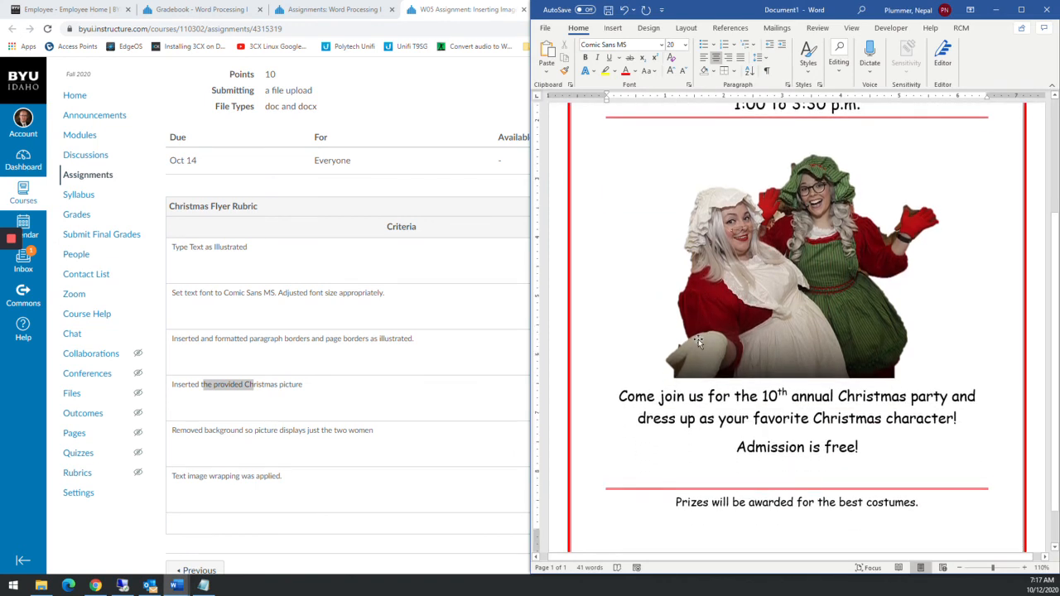
pyautogui.scroll(3, 699, 342)
pyautogui.click(811, 389)
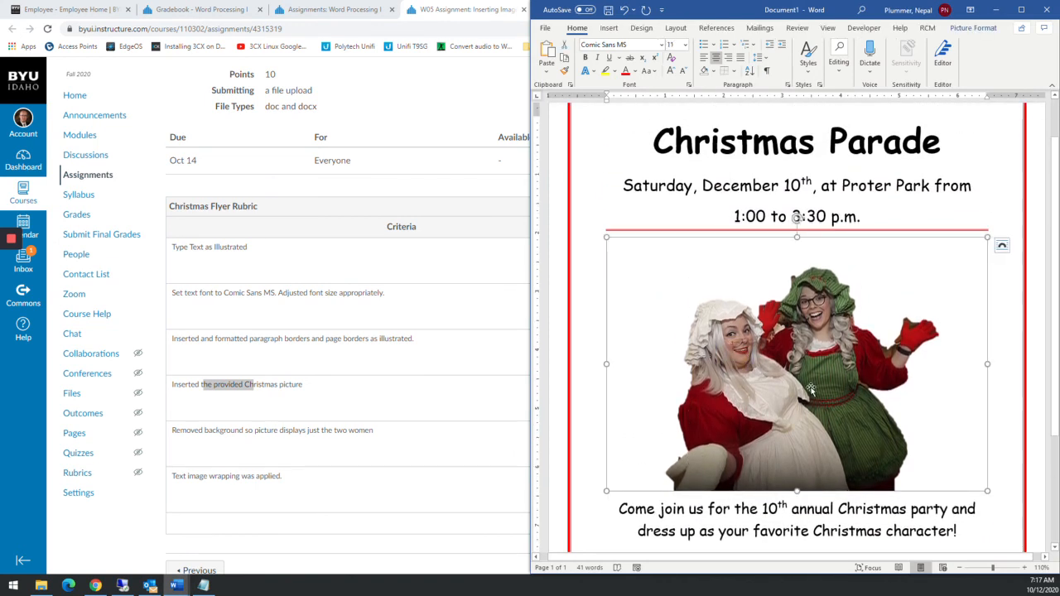
pyautogui.rightClick(810, 390)
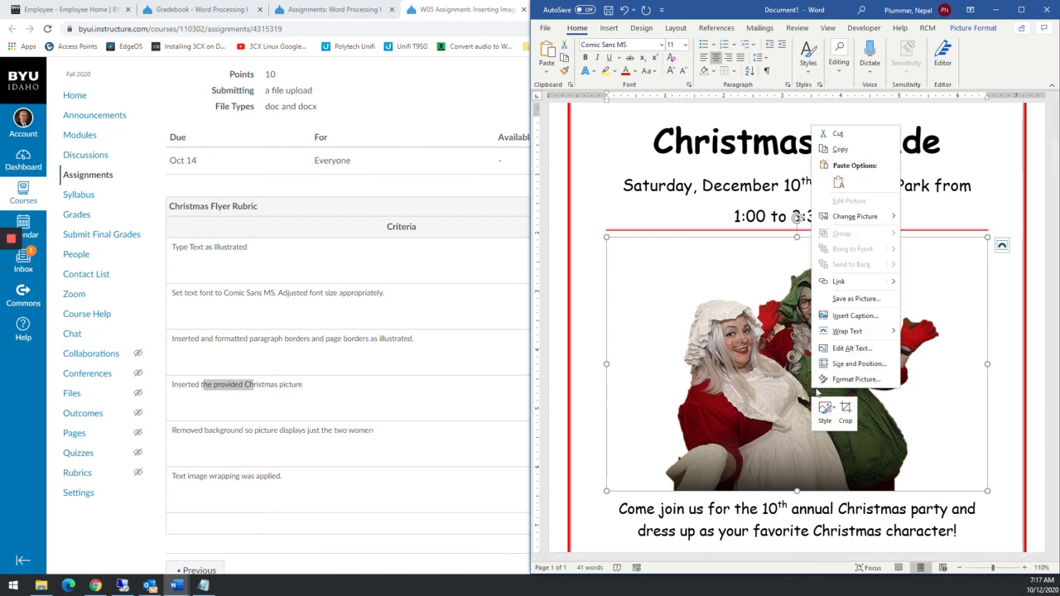
pyautogui.moveTo(870, 331)
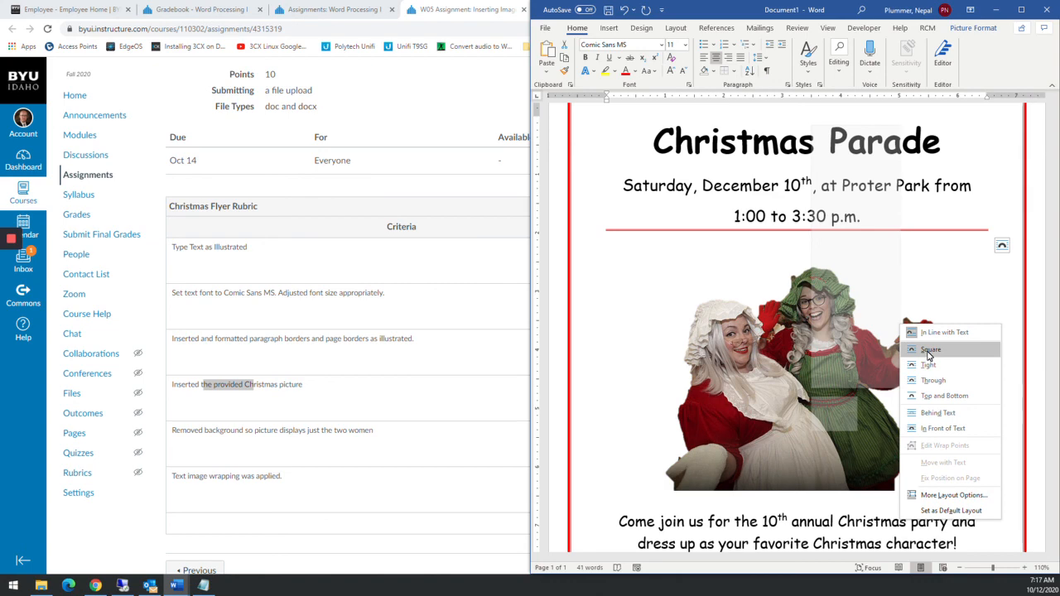
pyautogui.click(928, 353)
pyautogui.scroll(-5, 754, 434)
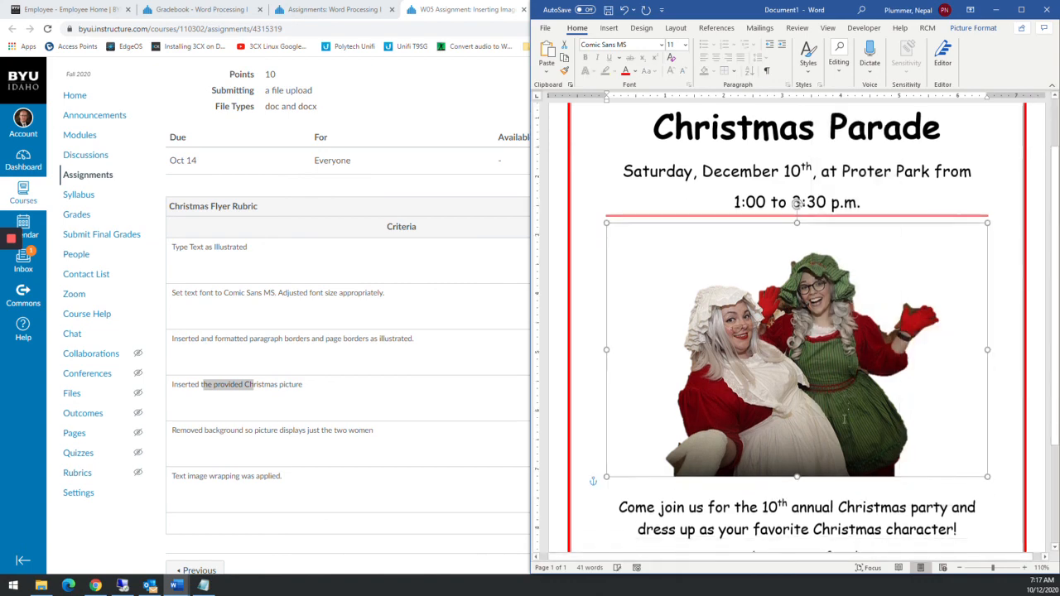
pyautogui.scroll(5, 753, 434)
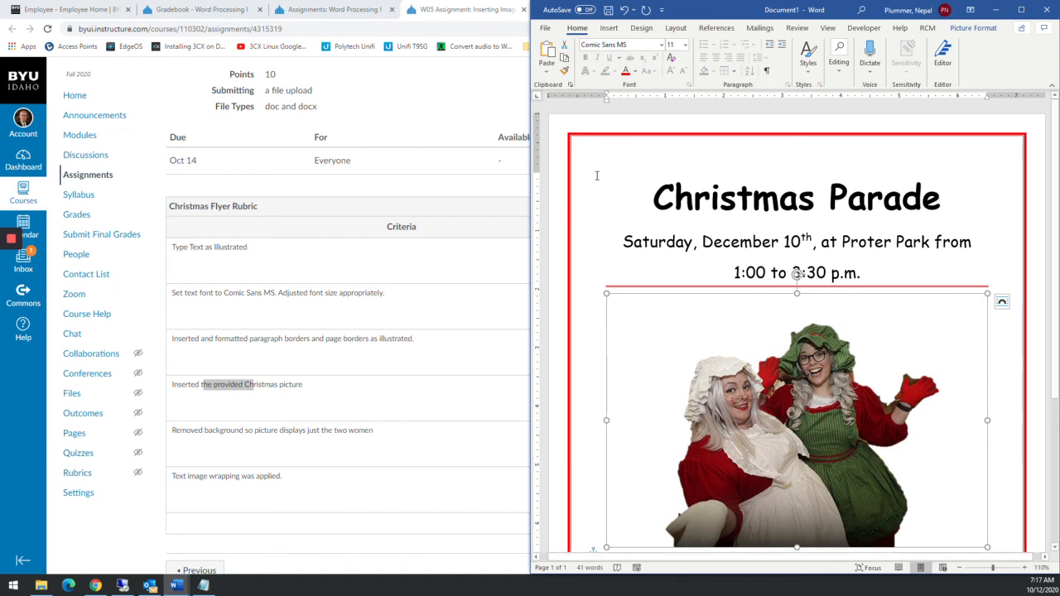
# Step: Switch to the assignment page in Chrome and review the instructions below the sample flyer
pyautogui.doubleClick(452, 14)
pyautogui.scroll(10, 381, 280)
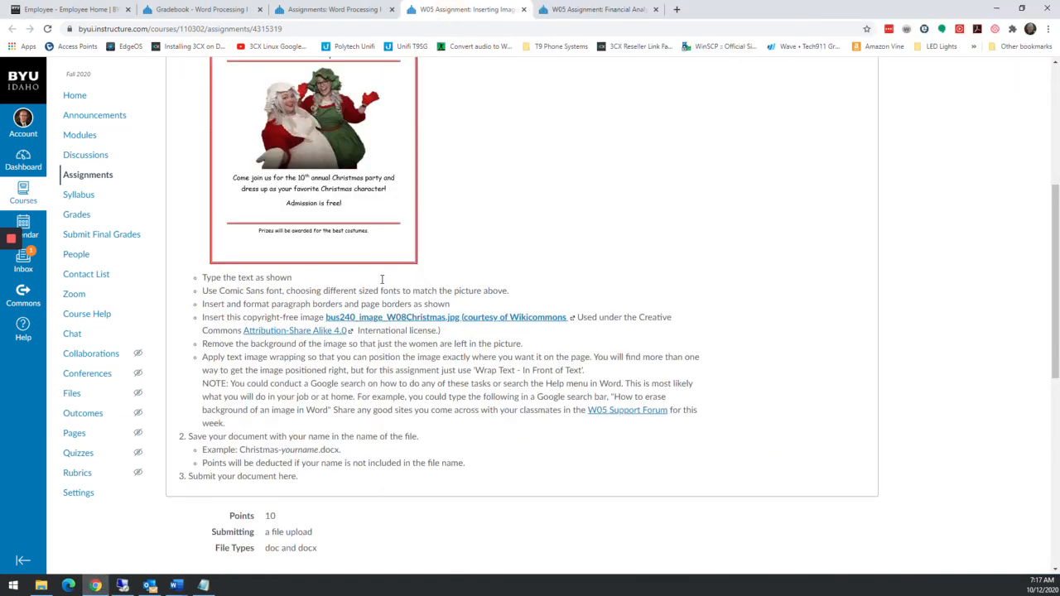